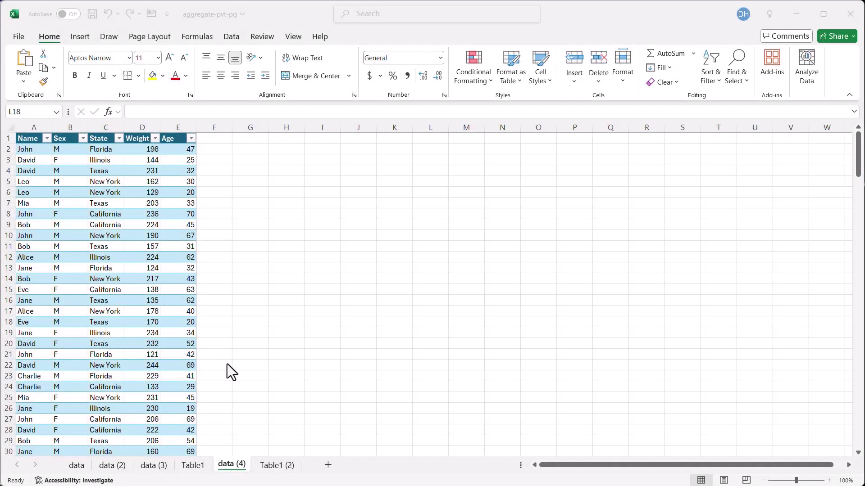
# View the Table1 (2) sheet of per-state age aggregates, then switch to the Book1 workbook
pyautogui.click(285, 466)
pyautogui.click(284, 465)
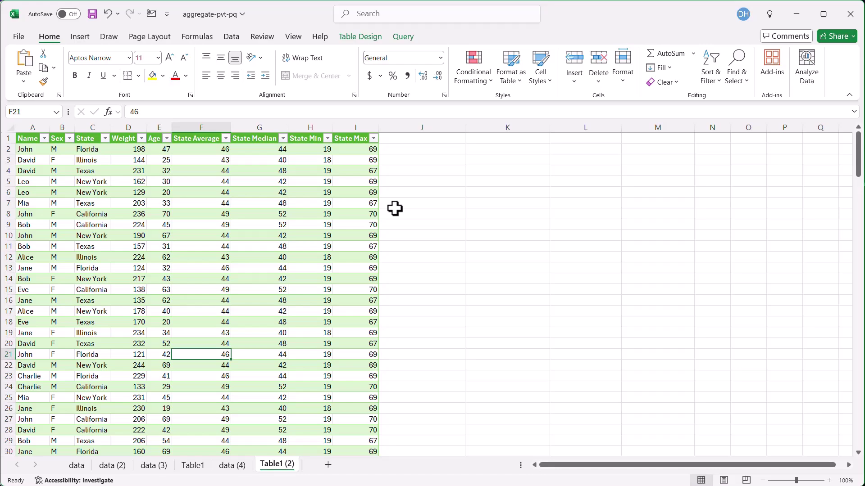
pyautogui.hotkey('alt', 'Tab')
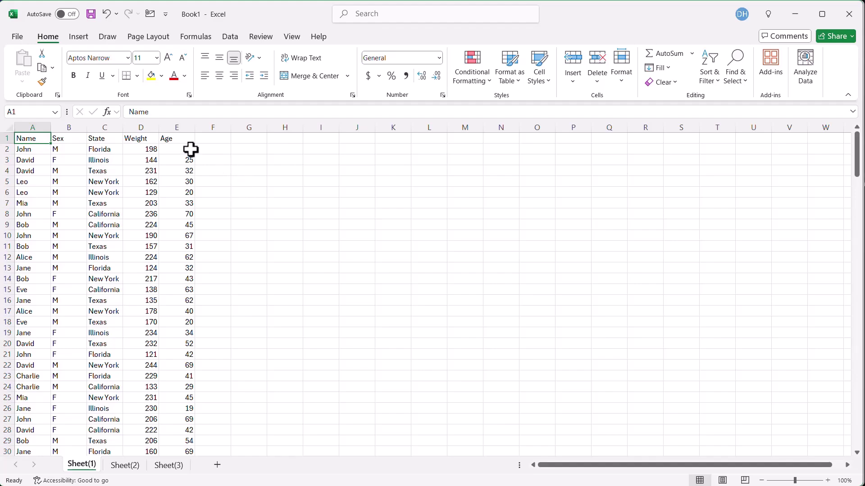
# Select the Age column and check its status-bar stats: average 45.345, min 18, max 70, sum 9069
pyautogui.click(175, 118)
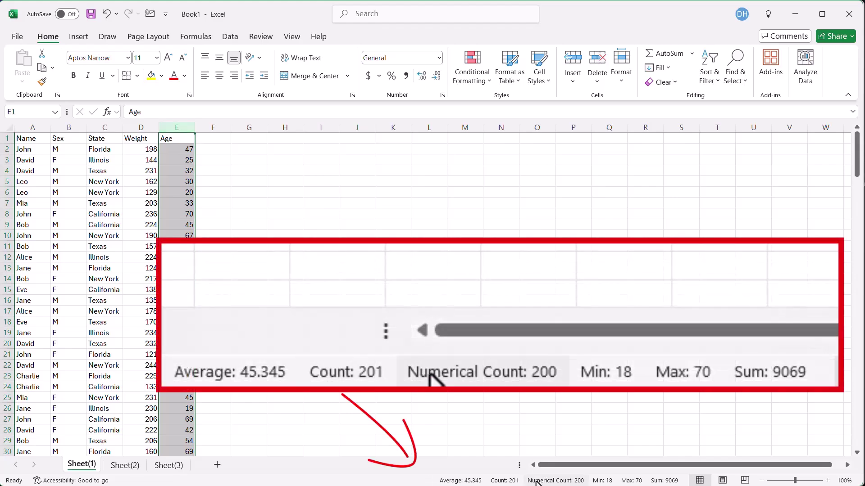
pyautogui.rightClick(414, 483)
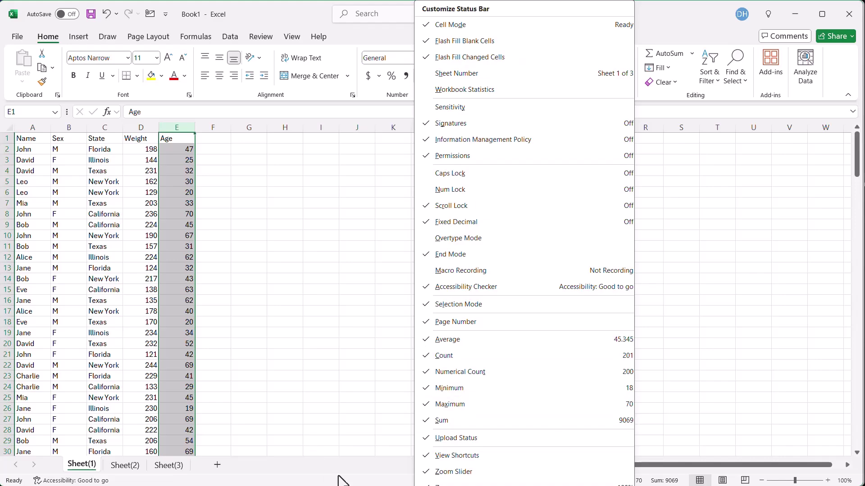
pyautogui.click(353, 481)
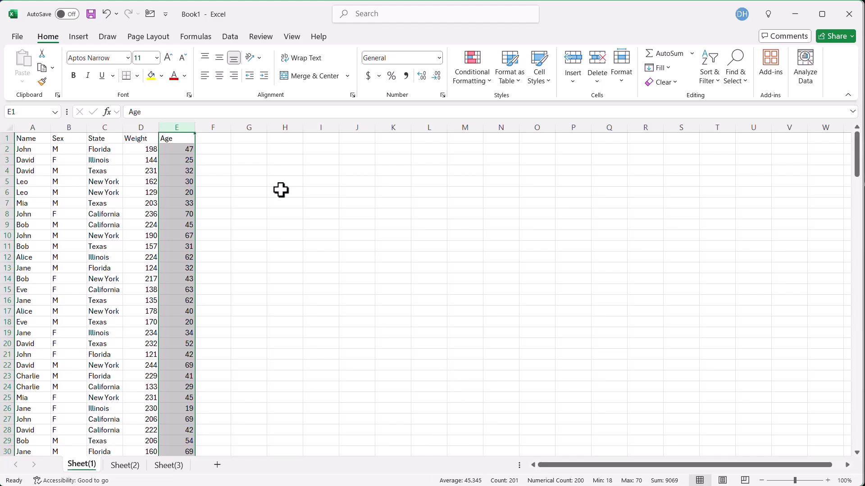
# Label G3 'Average' and paste the Age average 45.345 as plain text into H3
pyautogui.click(256, 160)
pyautogui.write('Average')
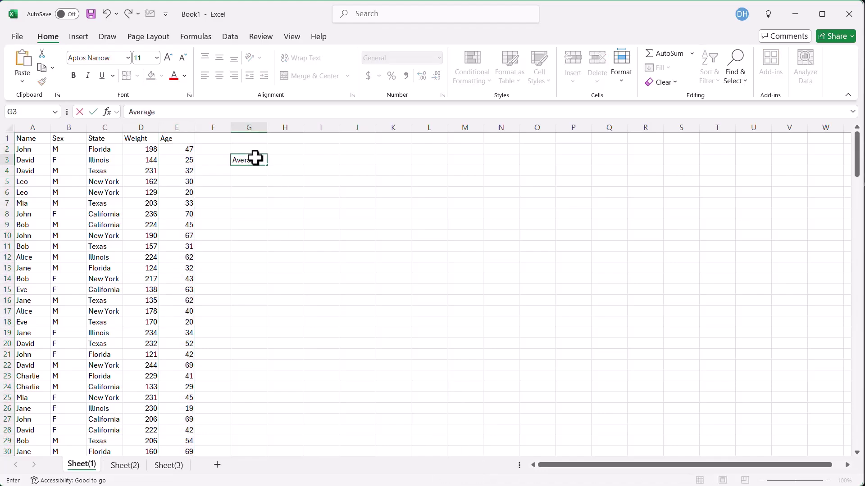
pyautogui.press('Tab')
pyautogui.rightClick(281, 160)
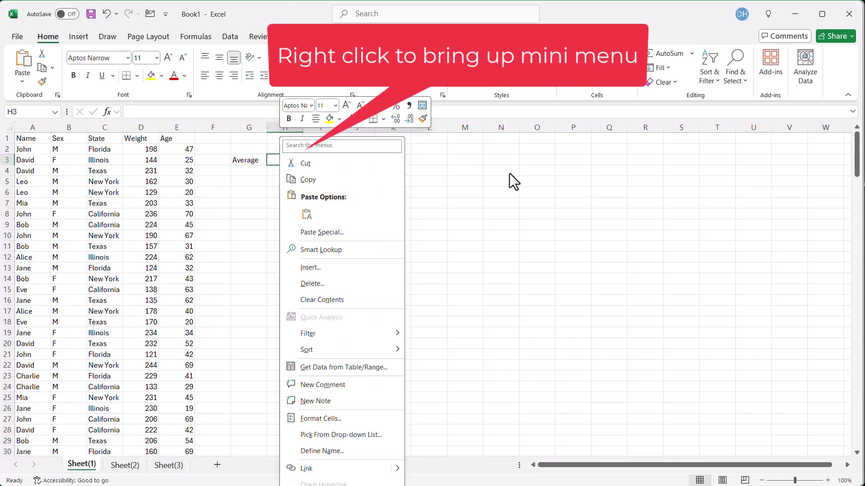
pyautogui.click(308, 215)
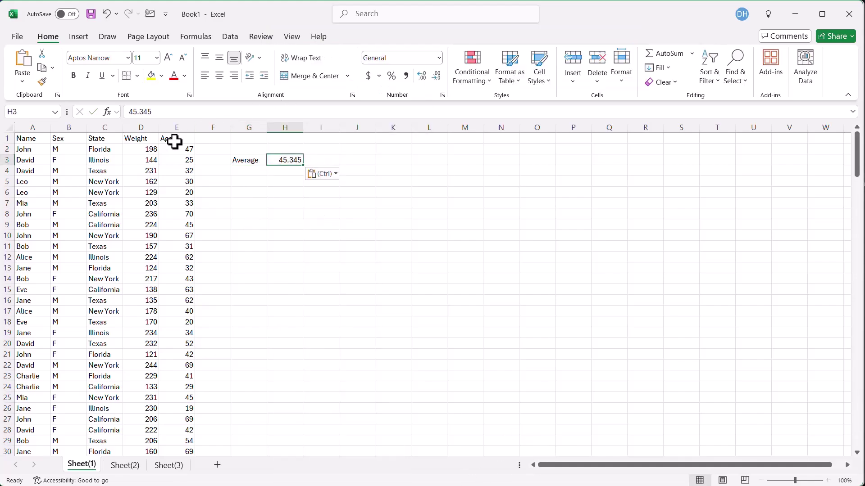
# Label G2 'Sum' and paste the Age sum 9069 into H2
pyautogui.click(174, 127)
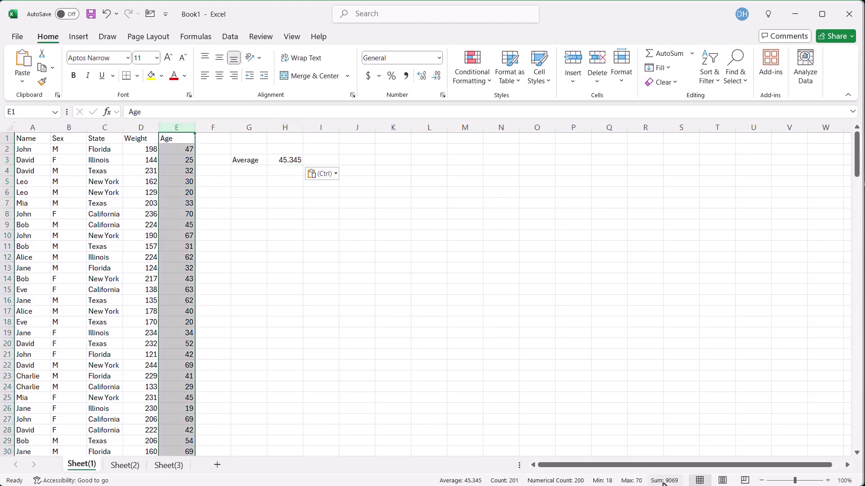
pyautogui.click(255, 153)
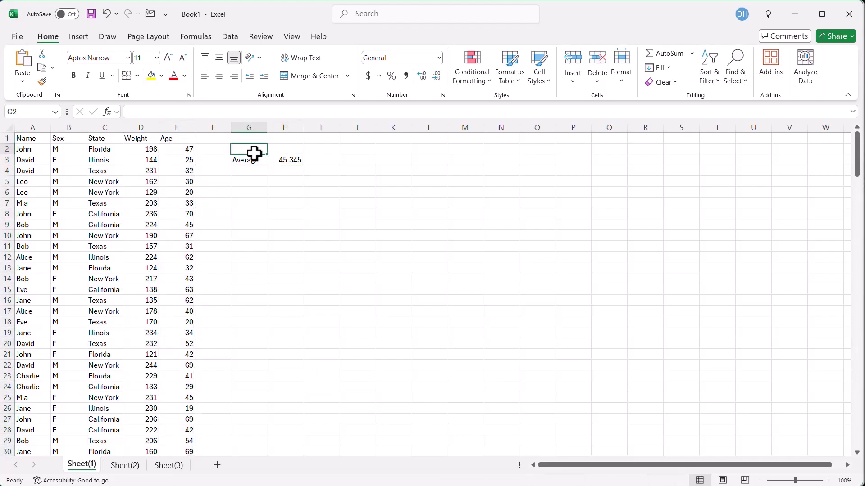
pyautogui.write('Sy')
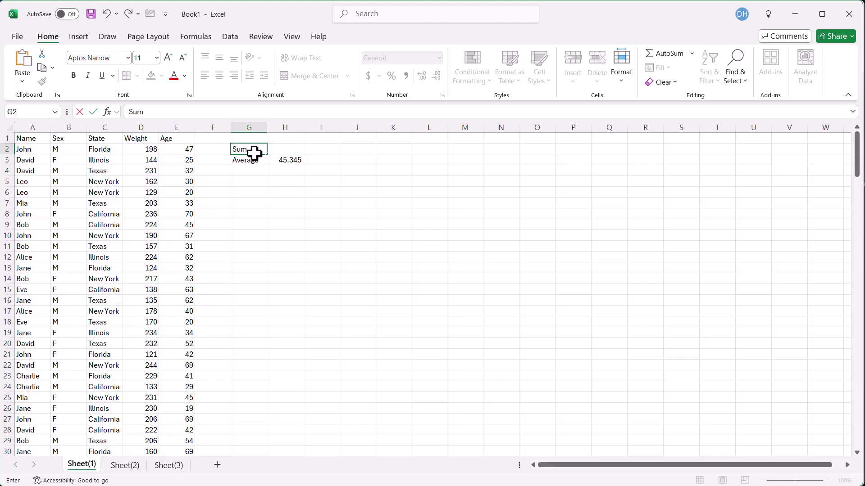
pyautogui.click(292, 150)
pyautogui.write('9069')
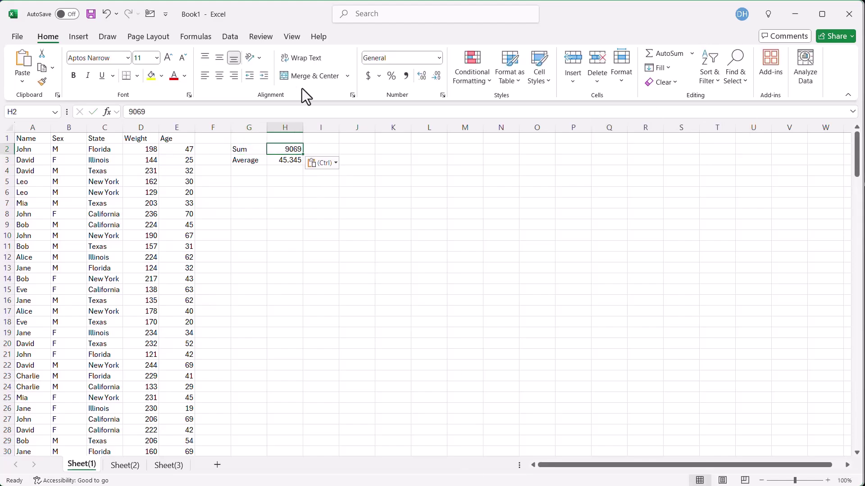
# Add 'Min' and 'Max' labels in G4 and G5
pyautogui.click(176, 128)
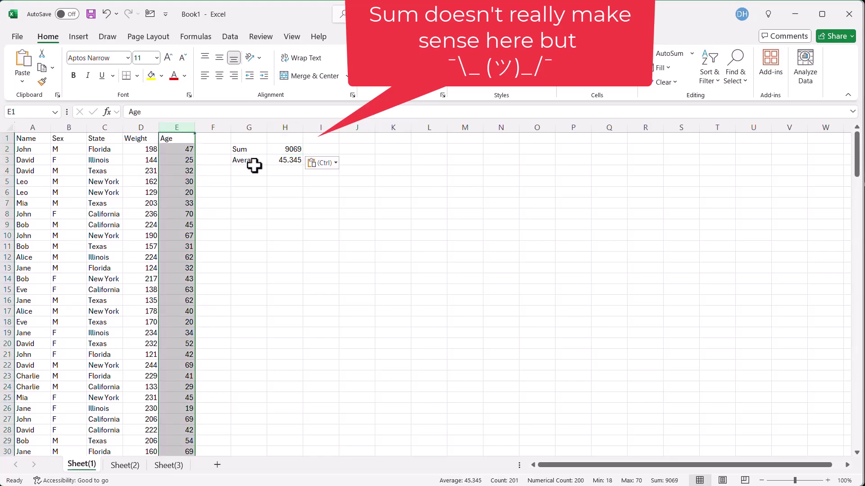
pyautogui.click(254, 170)
pyautogui.write('<')
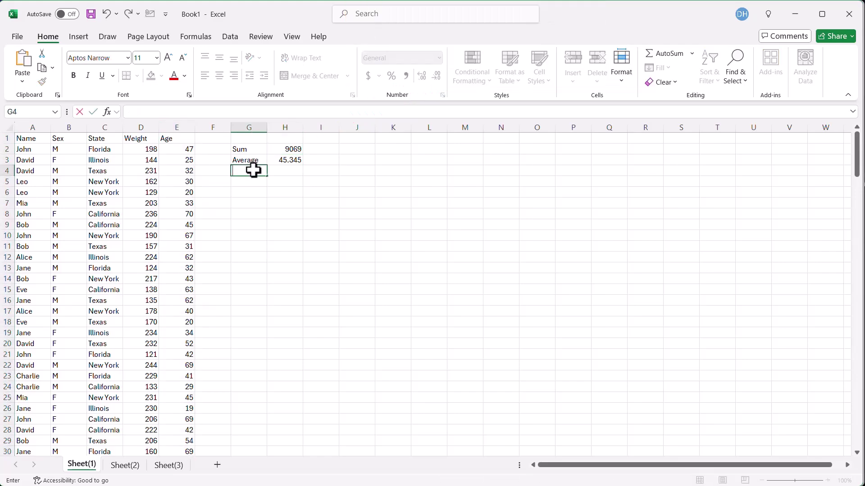
pyautogui.write('In')
pyautogui.press('Return')
pyautogui.write('Max')
pyautogui.press('Return')
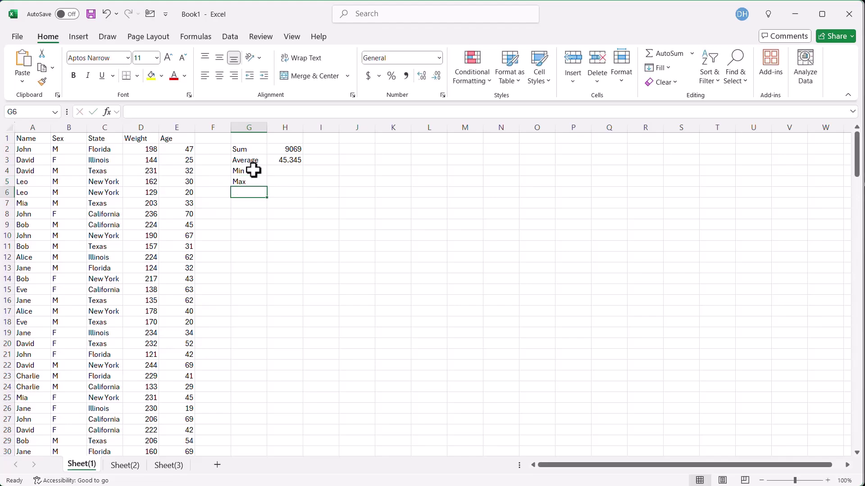
# Paste the Age minimum 18 into H4 and the maximum 70 into H5
pyautogui.click(174, 128)
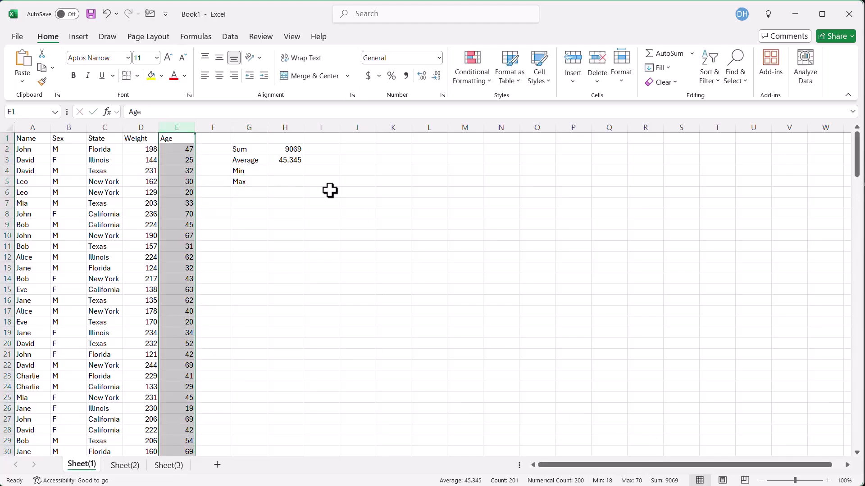
pyautogui.click(283, 171)
pyautogui.write('18')
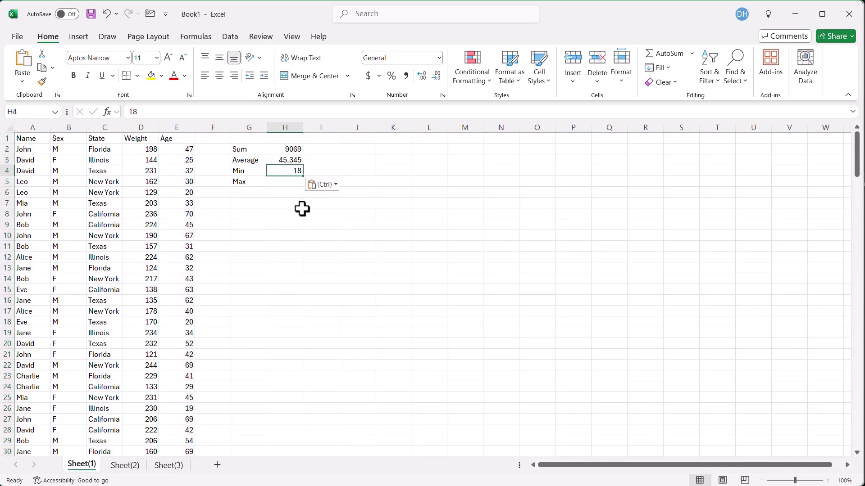
pyautogui.click(180, 127)
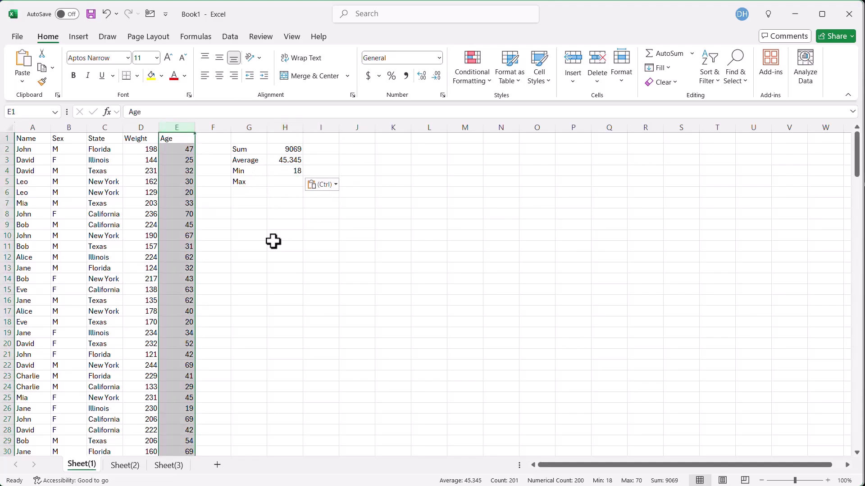
pyautogui.click(276, 184)
pyautogui.write('70')
pyautogui.click(538, 277)
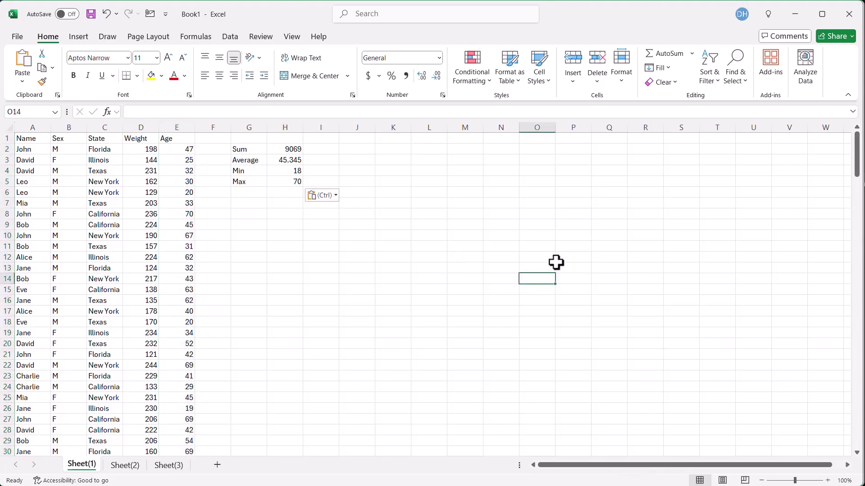
# Recheck the Age status-bar statistics and add a 'Medium' label in G6
pyautogui.click(180, 128)
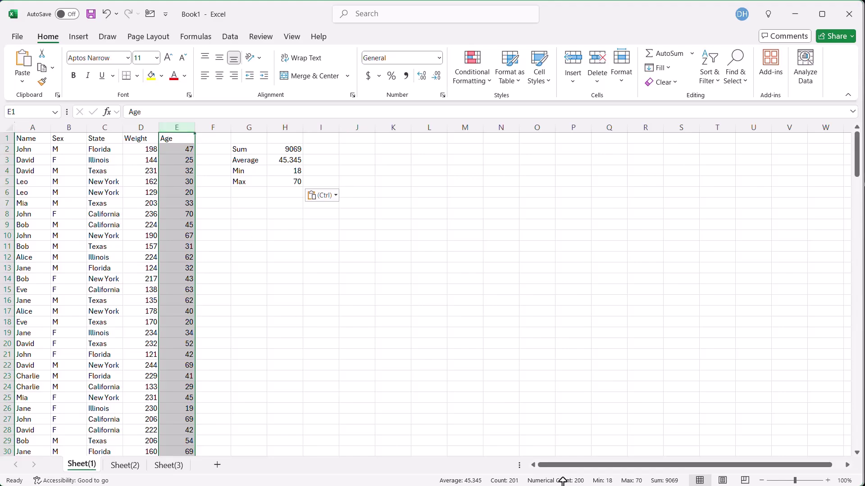
pyautogui.rightClick(400, 482)
pyautogui.click(243, 196)
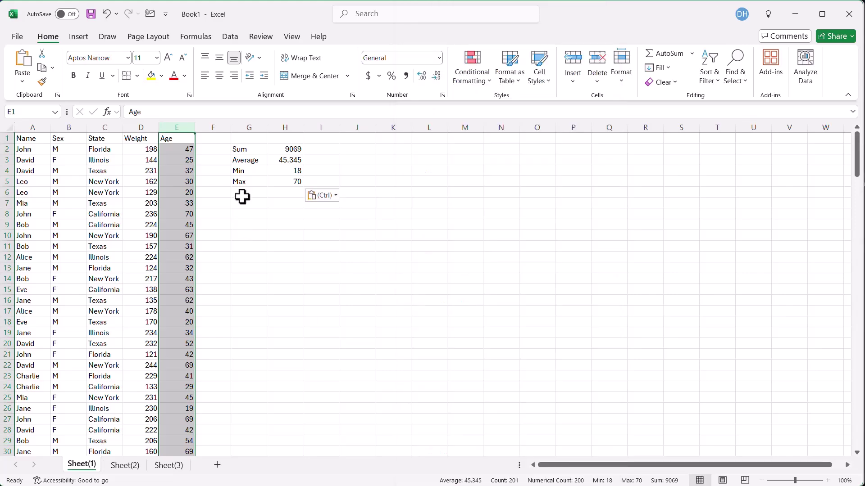
pyautogui.click(242, 197)
pyautogui.write('Mediu')
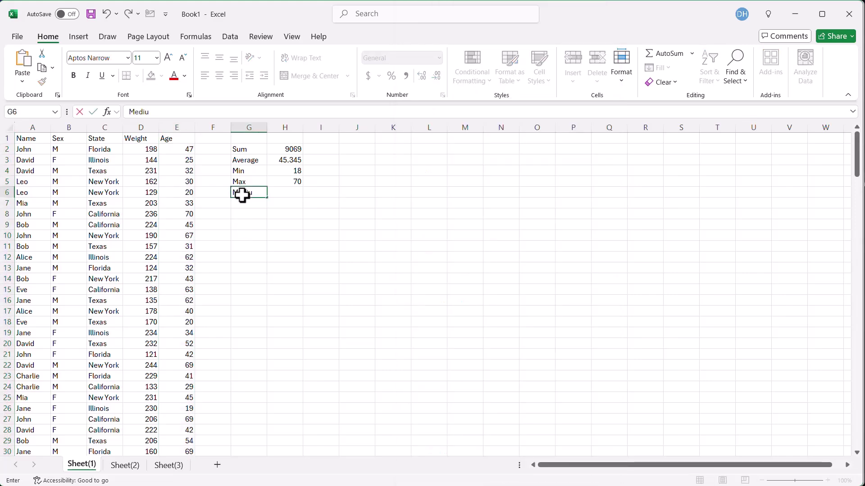
pyautogui.write('m')
pyautogui.click(334, 149)
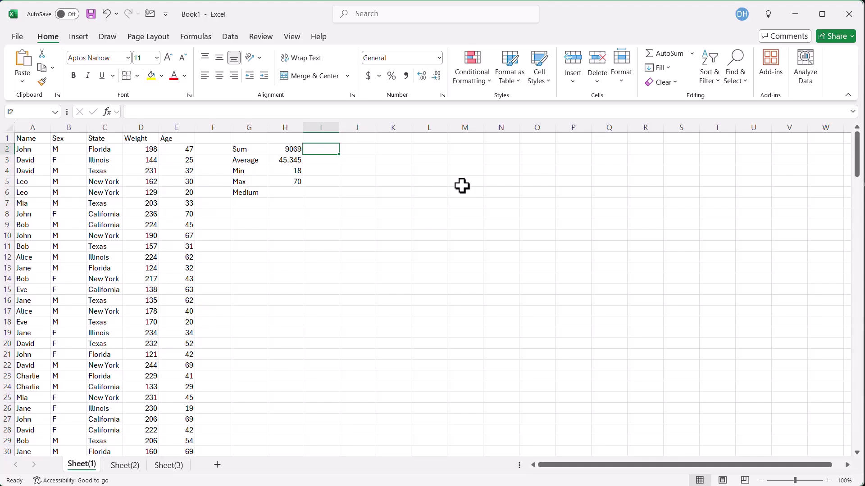
# Enter =SUM(E:E) and =AVERAGE(E:E) in column I beside the Sum and Average labels
pyautogui.write('=SUM(')
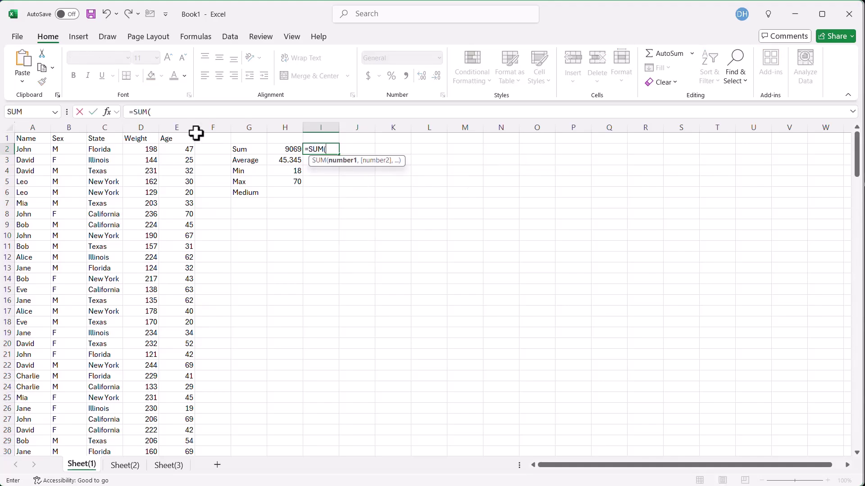
pyautogui.click(167, 125)
pyautogui.press('Return')
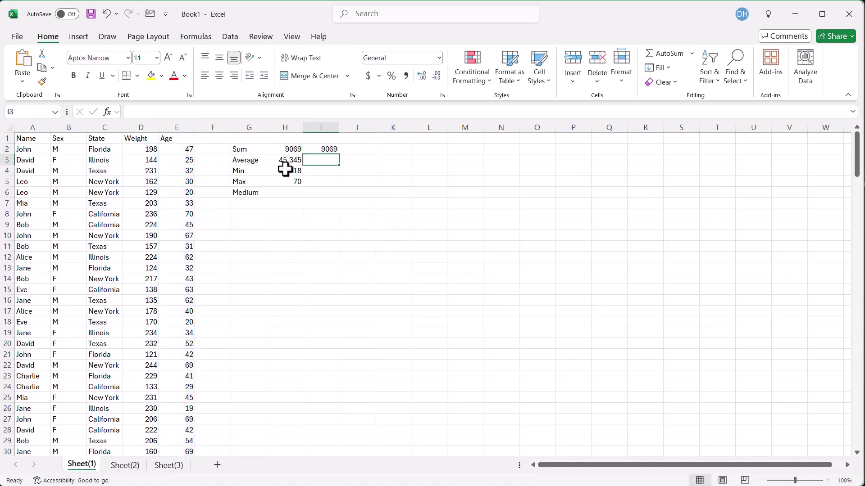
pyautogui.write('=aver')
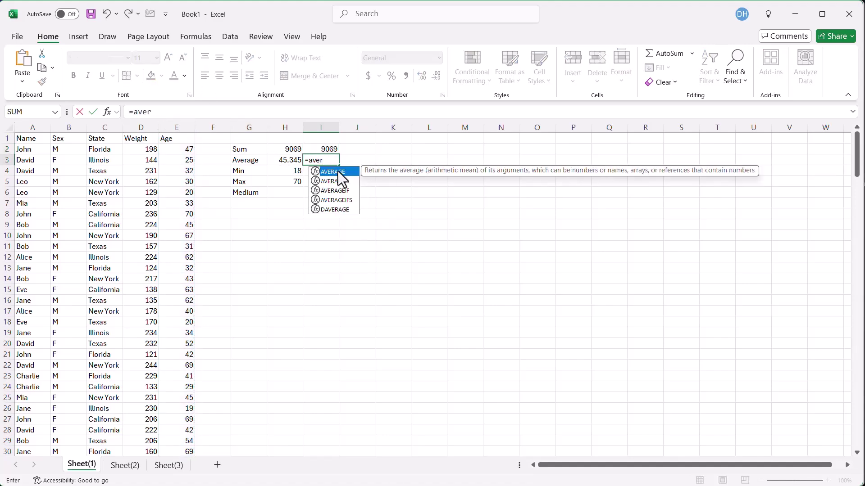
pyautogui.doubleClick(334, 171)
pyautogui.click(189, 128)
pyautogui.press('Return')
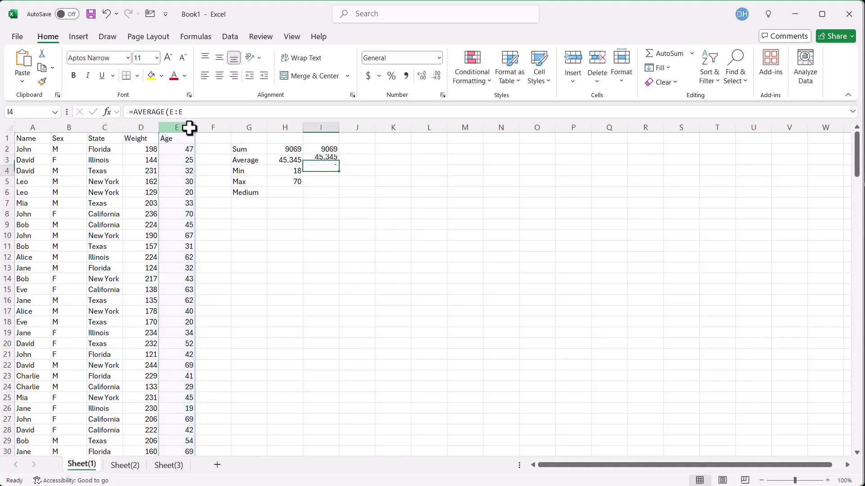
# Add =MIN(E:E) and =MAX(E:E) formulas for the Age minimum and maximum
pyautogui.write('=min')
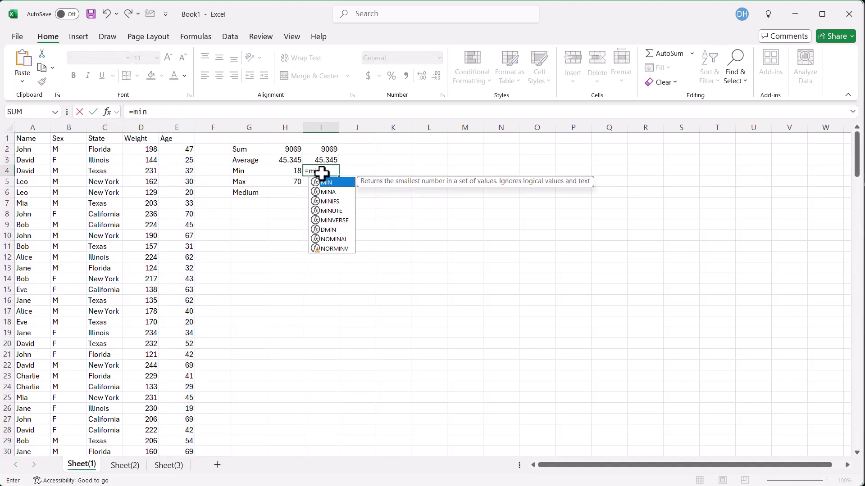
pyautogui.press('Tab')
pyautogui.click(189, 127)
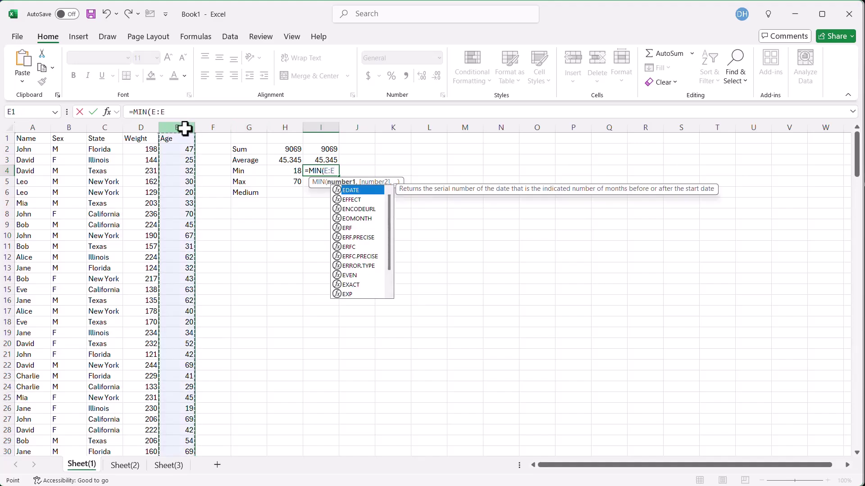
pyautogui.press('Return')
pyautogui.write('=max')
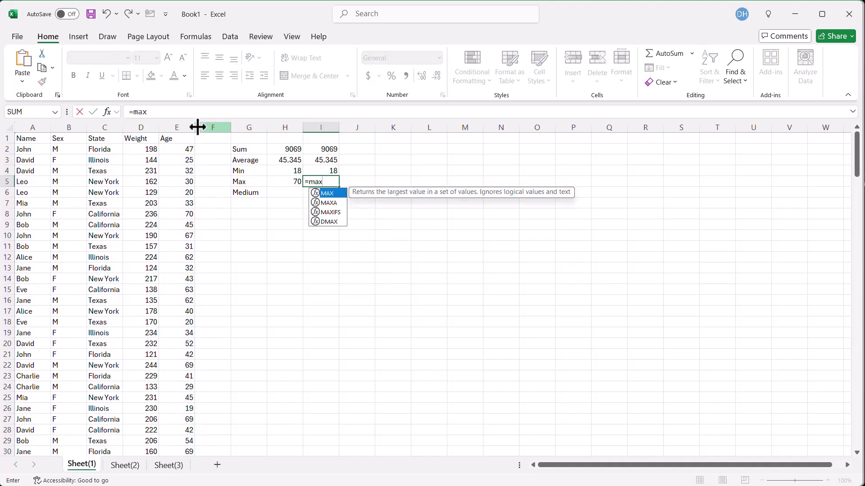
pyautogui.press('Tab')
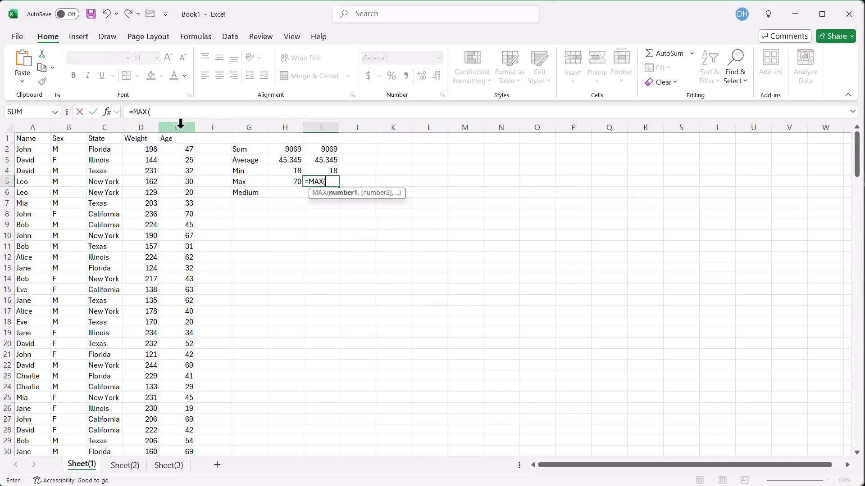
pyautogui.click(179, 128)
pyautogui.press('Return')
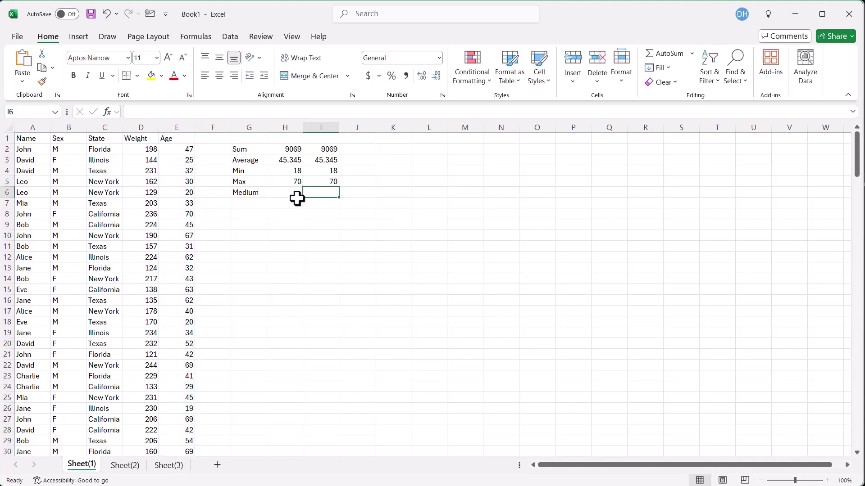
# Re-enter the maximum as =MAX(E:E) and add =MEDIAN(E:E), giving 70 and 45
pyautogui.click(325, 182)
pyautogui.write('=max')
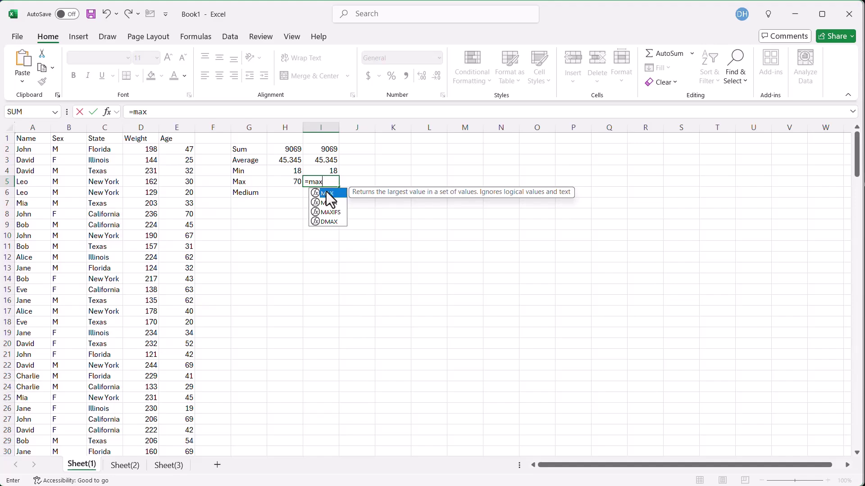
pyautogui.doubleClick(327, 193)
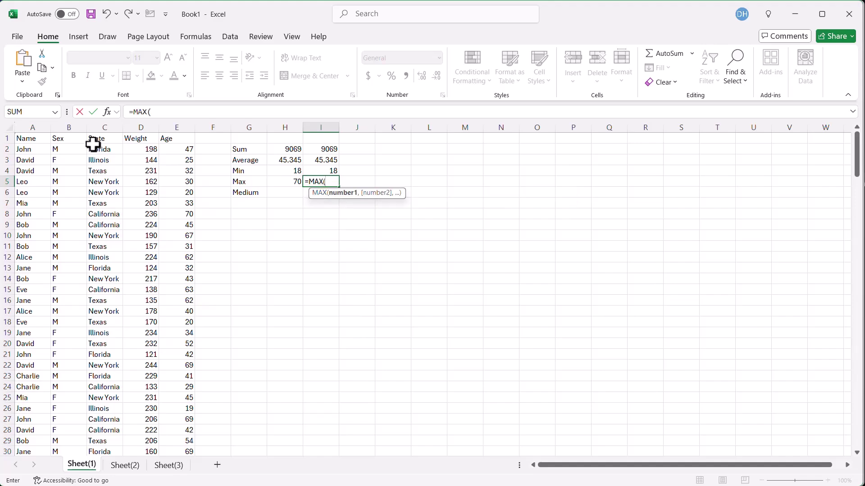
pyautogui.click(177, 127)
pyautogui.press('Return')
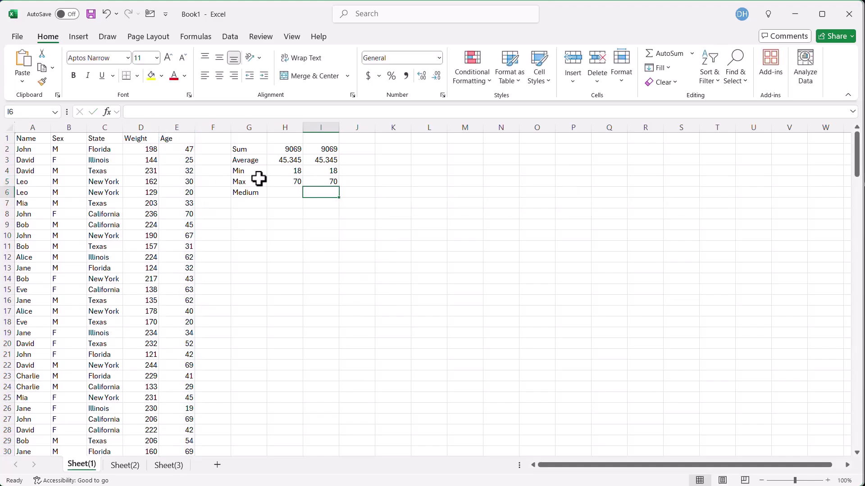
pyautogui.write('=med')
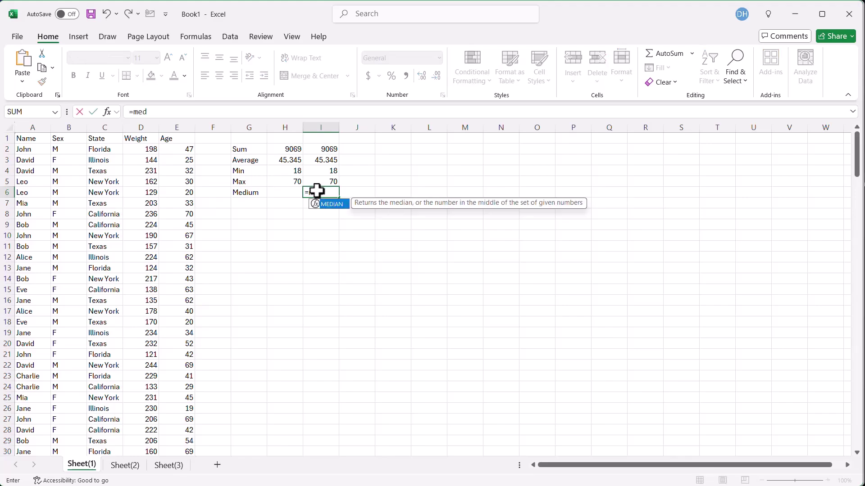
pyautogui.press('Tab')
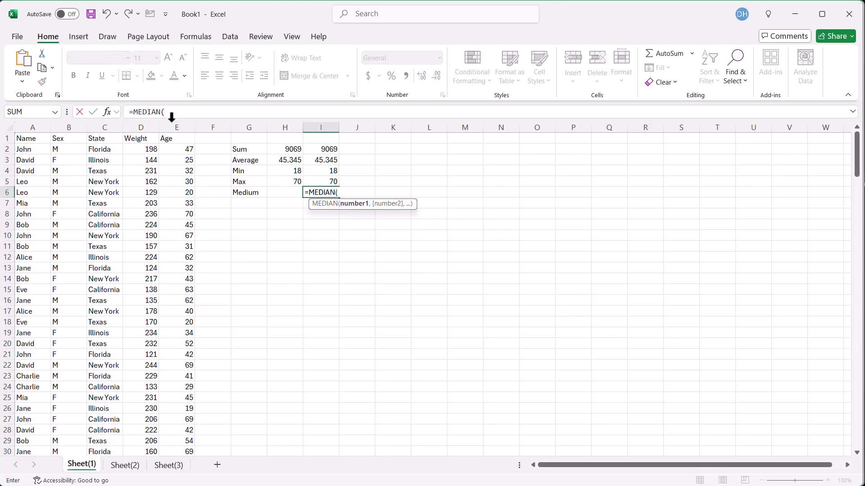
pyautogui.click(174, 127)
pyautogui.press('Return')
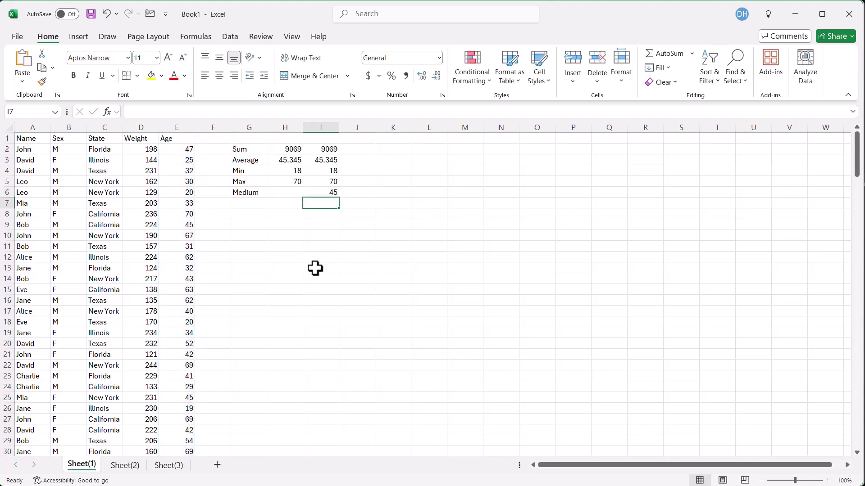
# Compare the SUM formula in I2 with the pasted value in H2 and the Age column stats
pyautogui.click(315, 269)
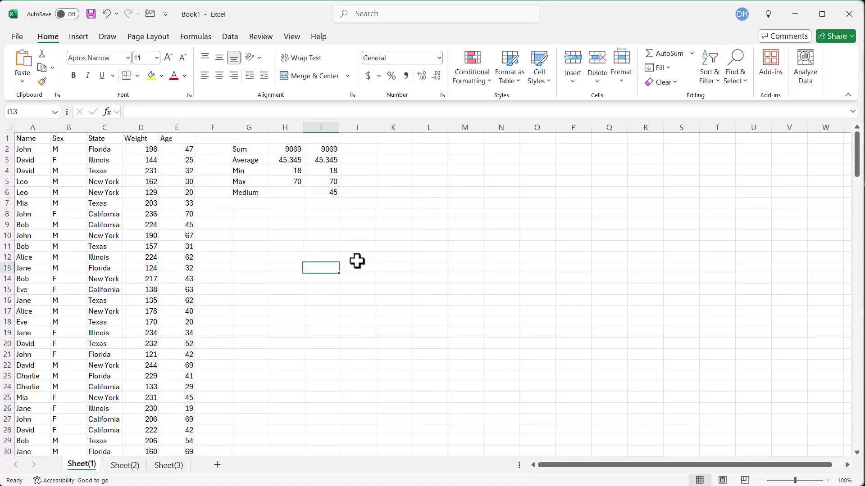
pyautogui.click(328, 151)
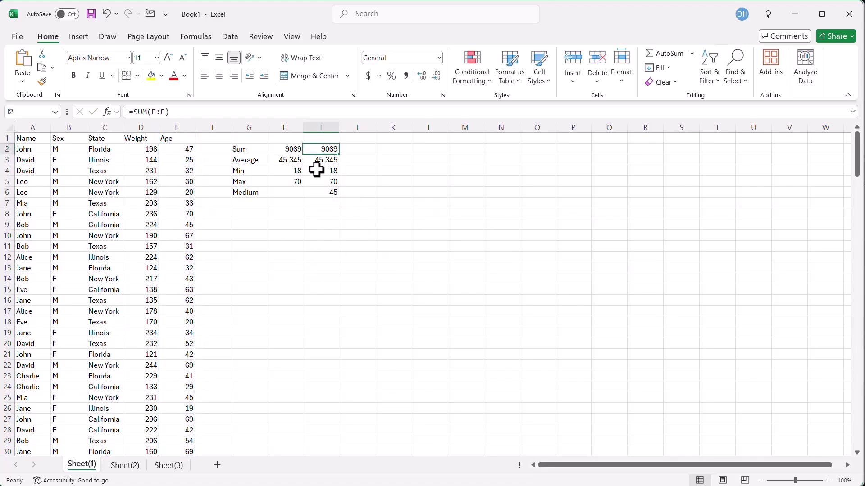
pyautogui.click(289, 152)
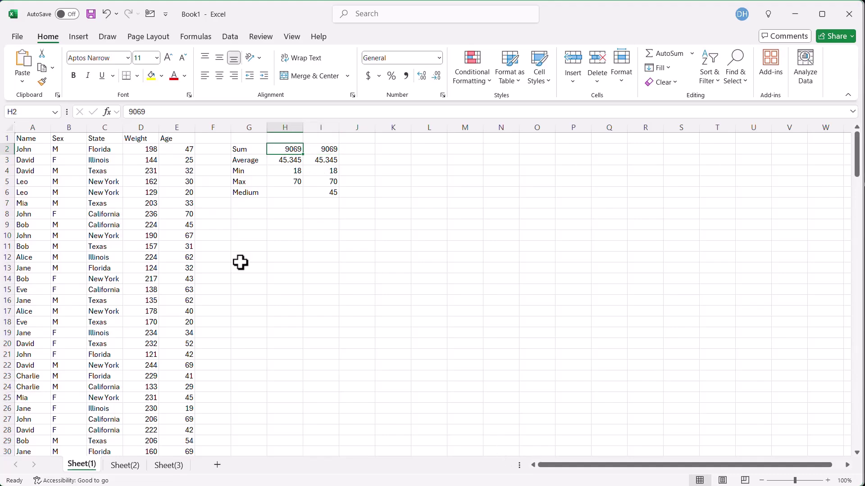
pyautogui.click(180, 122)
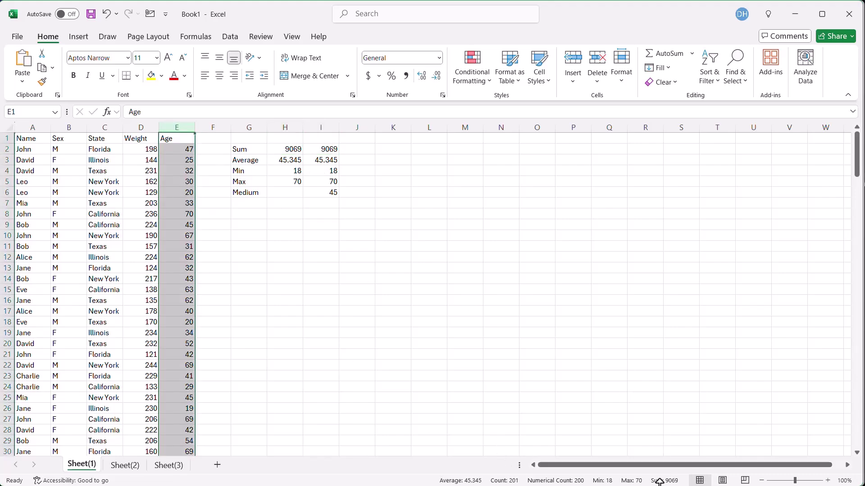
# Change the first age in E2 to 100, updating the formulas to sum 9122 and max 100
pyautogui.click(177, 148)
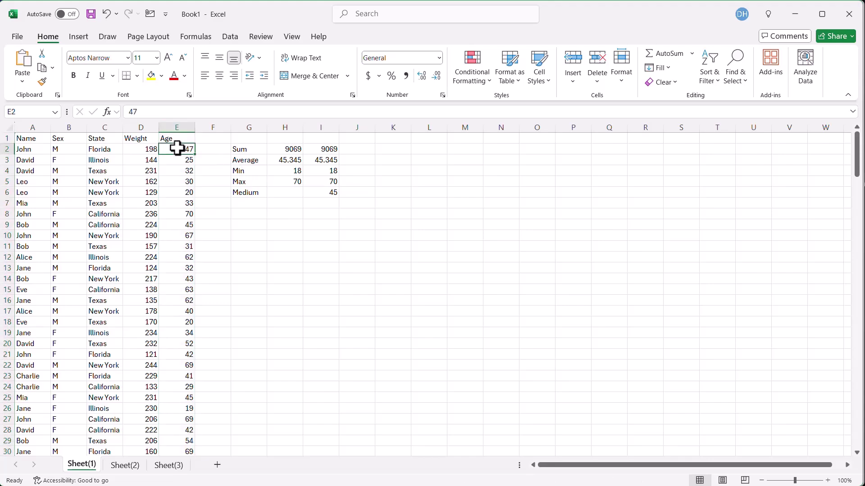
pyautogui.write('100')
pyautogui.press('Return')
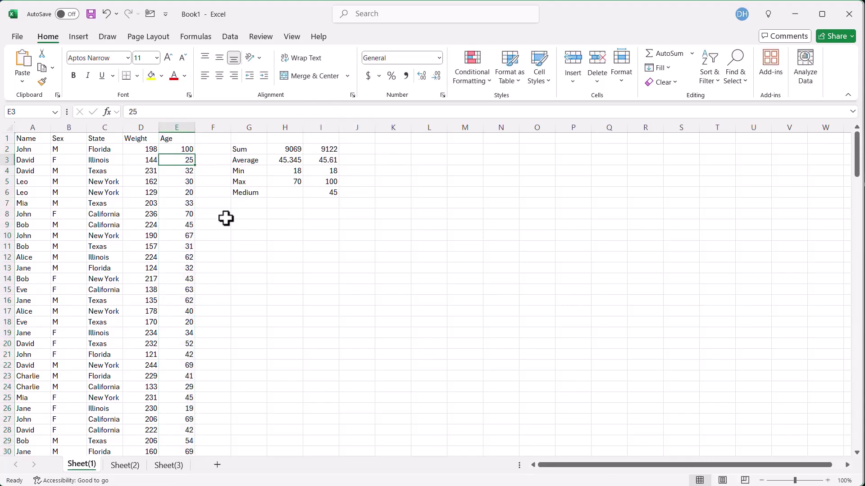
pyautogui.press('Up')
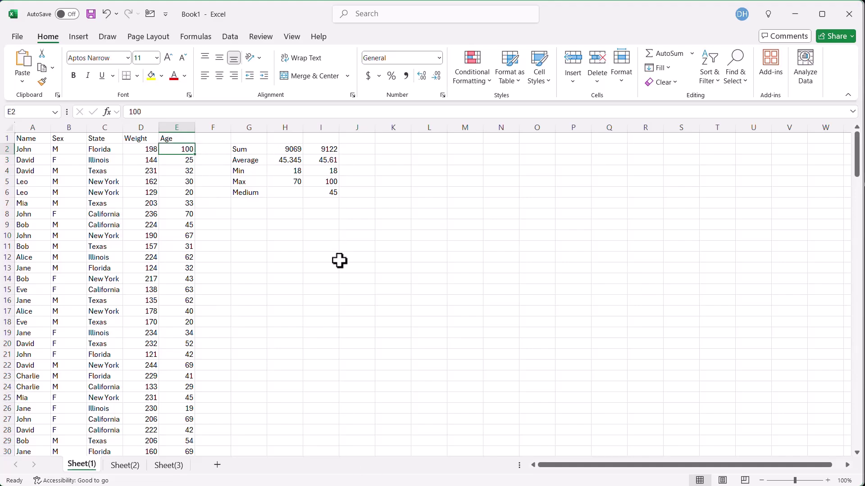
# Open Sheet(2) and scroll through its Name, Sex, State, Weight and Age data
pyautogui.click(131, 471)
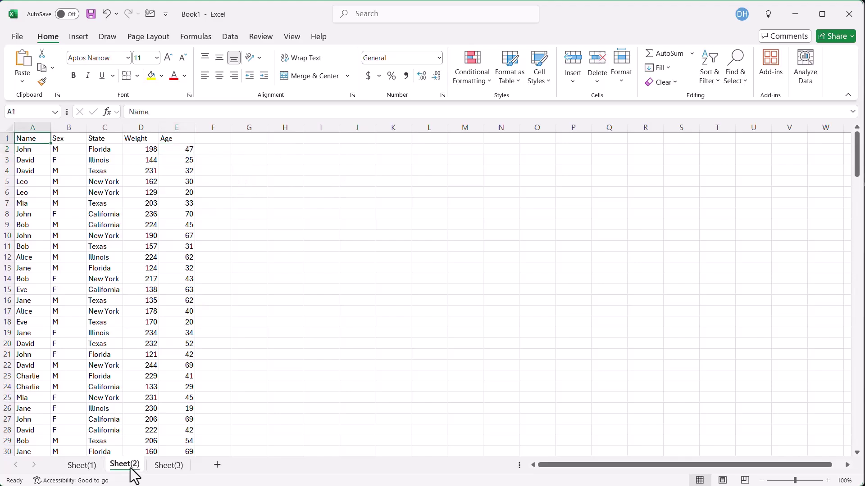
pyautogui.click(103, 283)
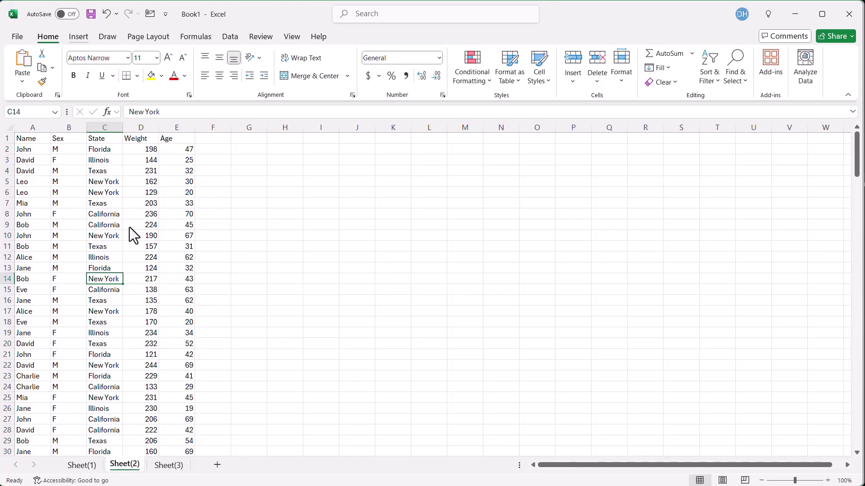
pyautogui.scroll(-11, 116, 281)
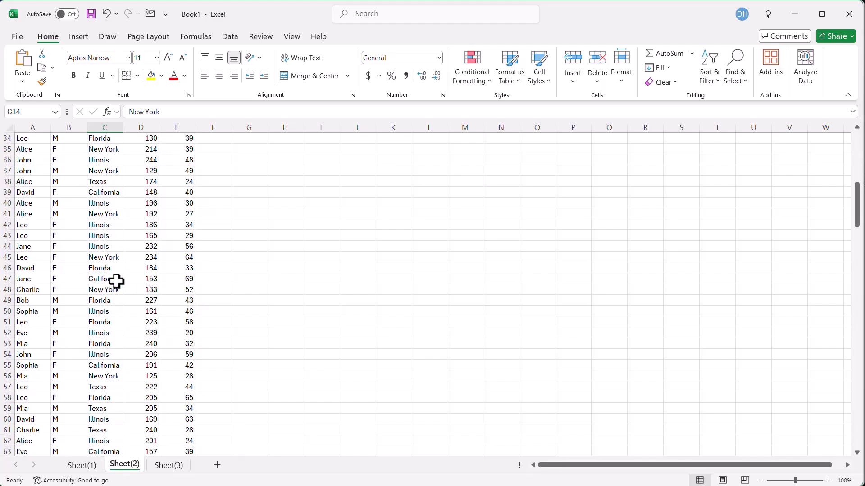
pyautogui.scroll(-19, 116, 283)
pyautogui.scroll(13, 131, 239)
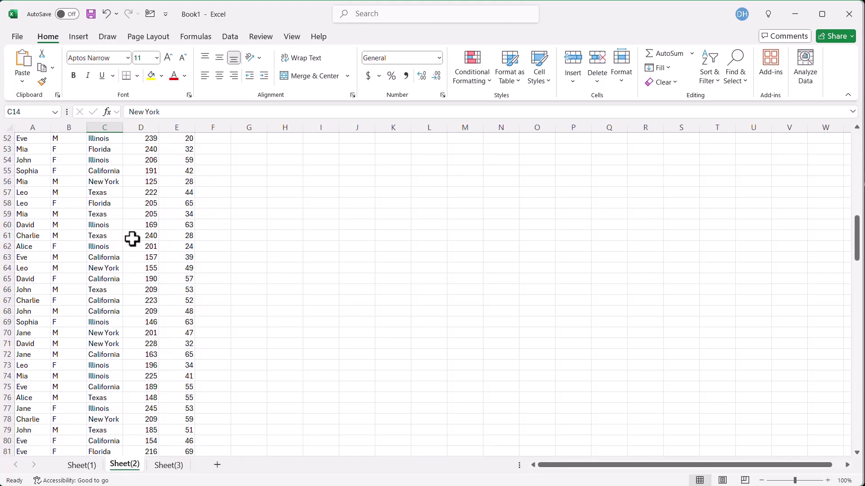
pyautogui.scroll(17, 132, 238)
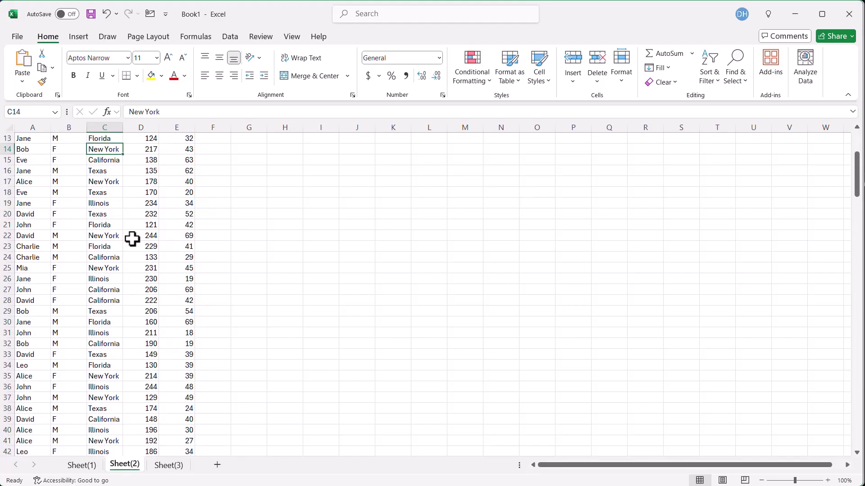
# Insert a PivotTable from the A1:E201 data on the existing sheet at cell H4
pyautogui.click(79, 38)
pyautogui.click(35, 66)
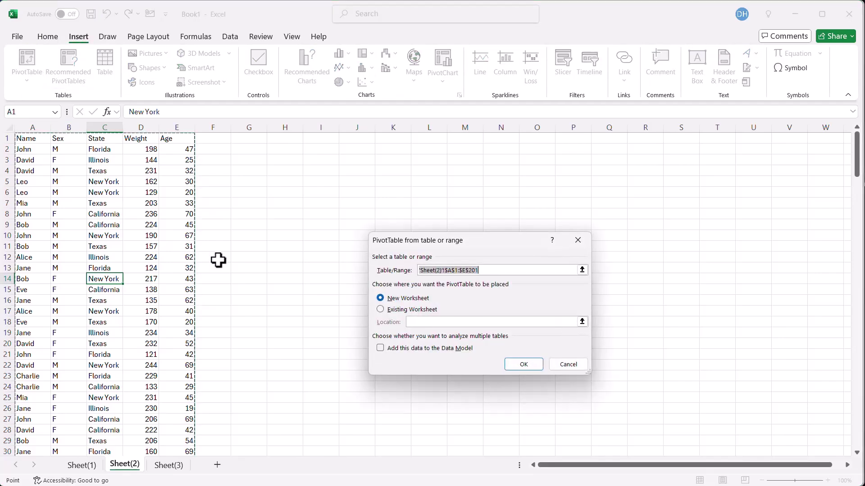
pyautogui.click(380, 309)
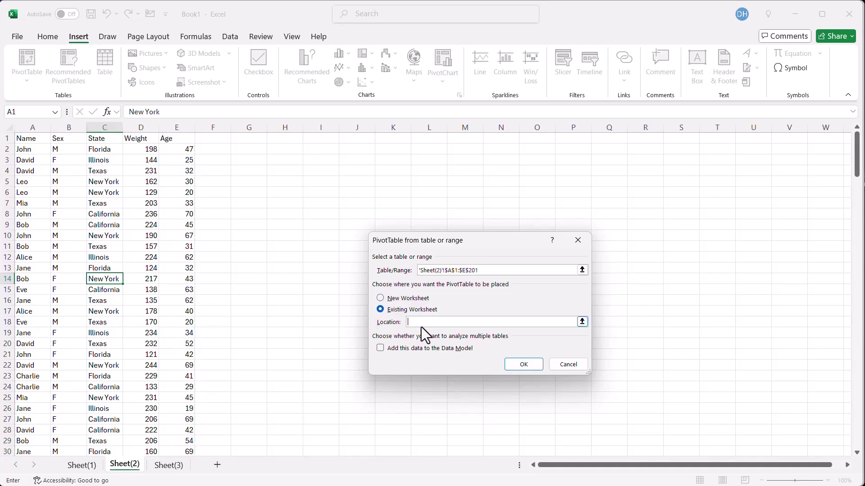
pyautogui.click(289, 173)
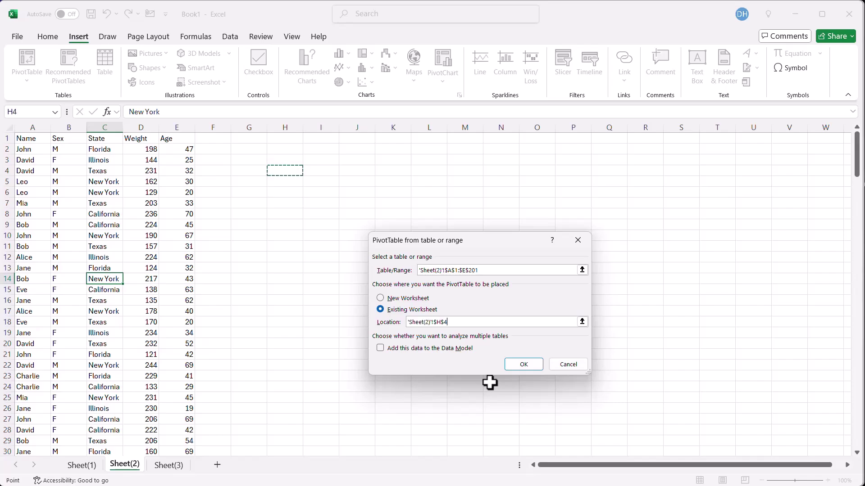
pyautogui.click(524, 365)
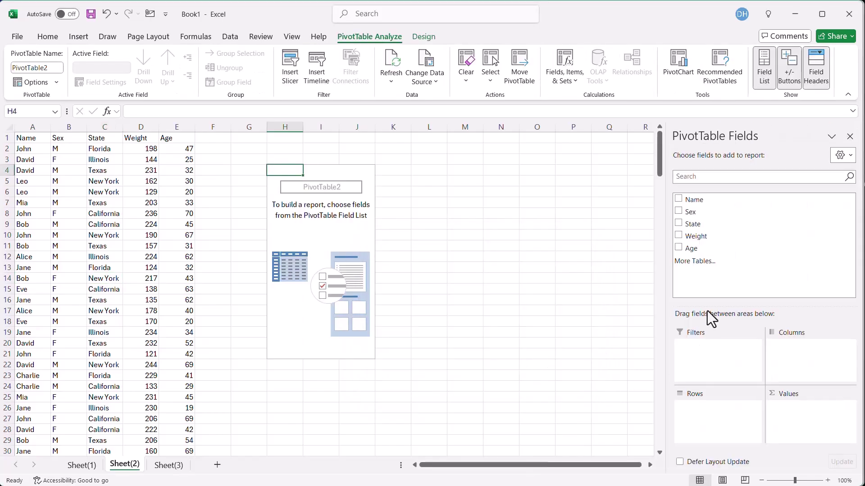
# Add Age to the pivot Values repeatedly, each column summing to 9069, after checking Sheet(1)
pyautogui.moveTo(694, 248); pyautogui.dragTo(809, 423)
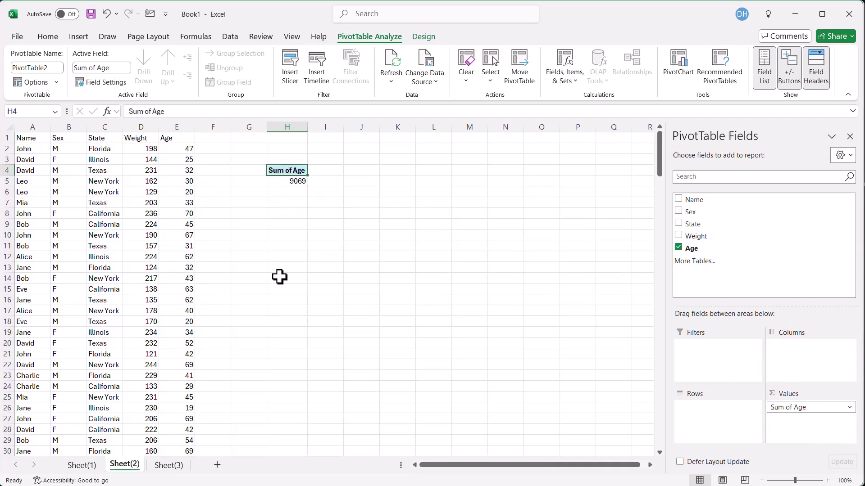
pyautogui.click(83, 466)
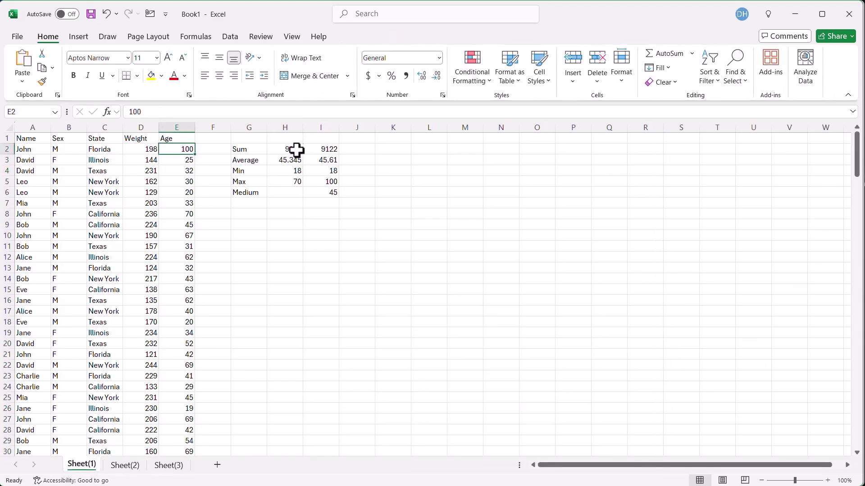
pyautogui.click(125, 465)
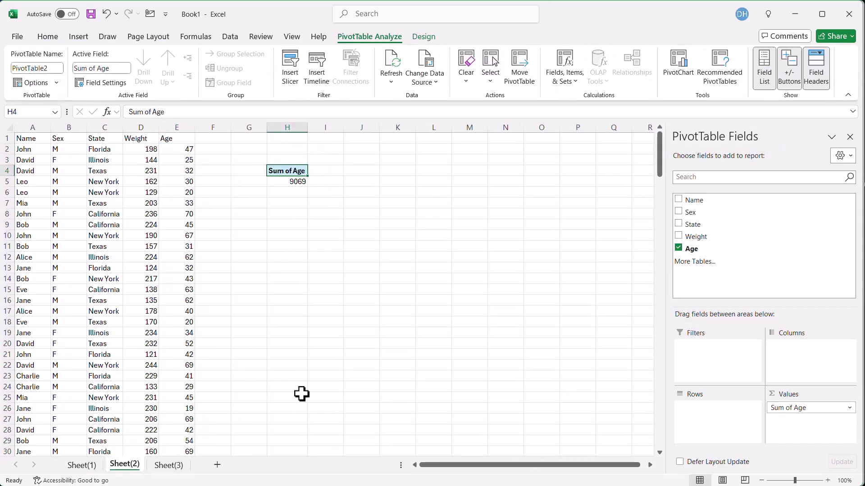
pyautogui.moveTo(691, 248); pyautogui.dragTo(801, 450)
pyautogui.moveTo(692, 248); pyautogui.dragTo(810, 448)
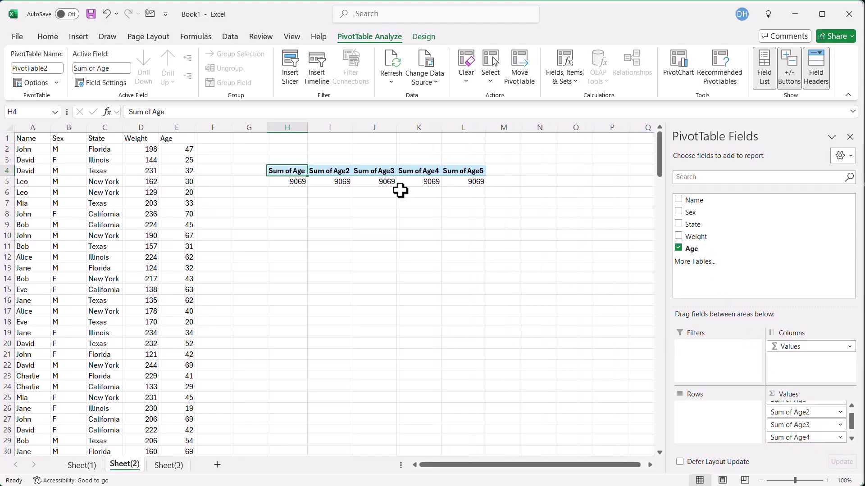
# Change Sum of Age2 to Average in Value Field Settings, showing 45.345
pyautogui.click(840, 425)
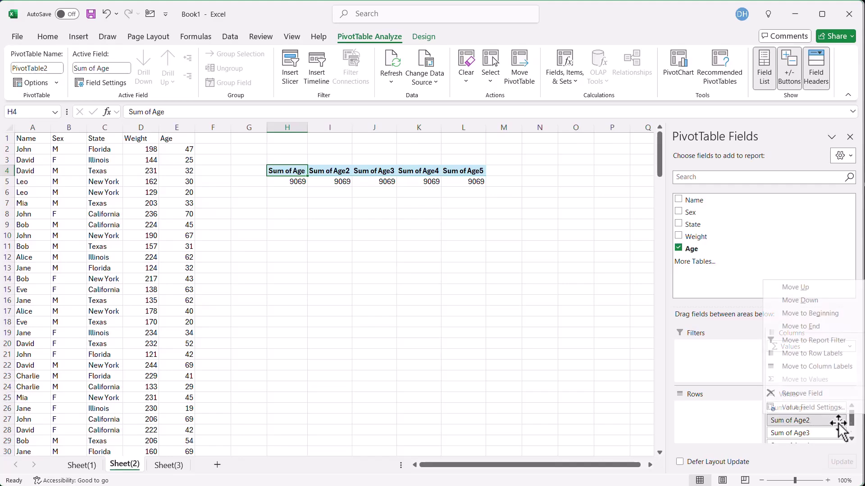
pyautogui.click(840, 423)
pyautogui.click(840, 421)
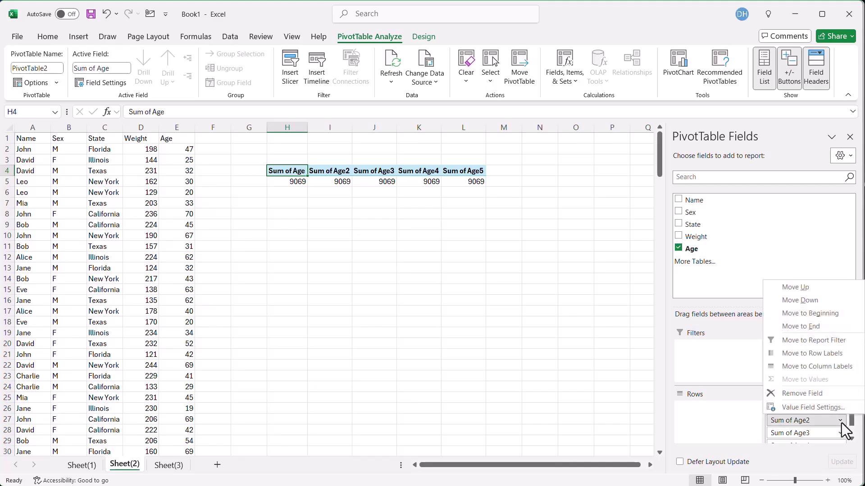
pyautogui.click(840, 408)
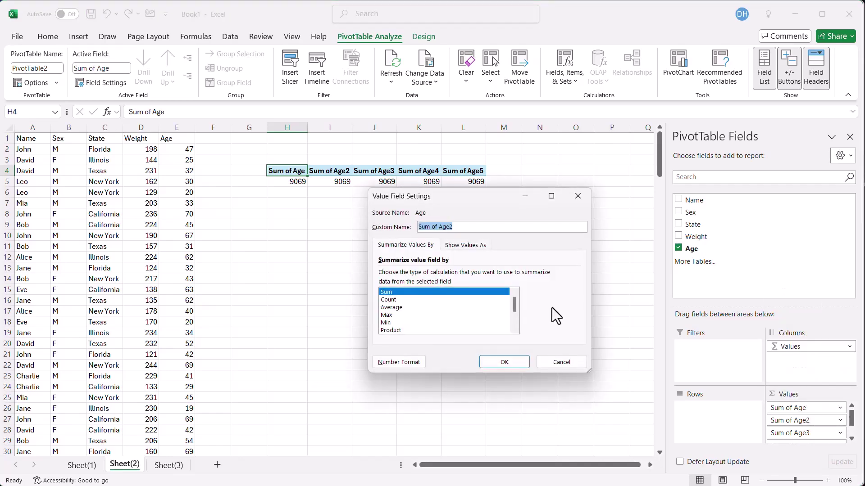
pyautogui.click(402, 308)
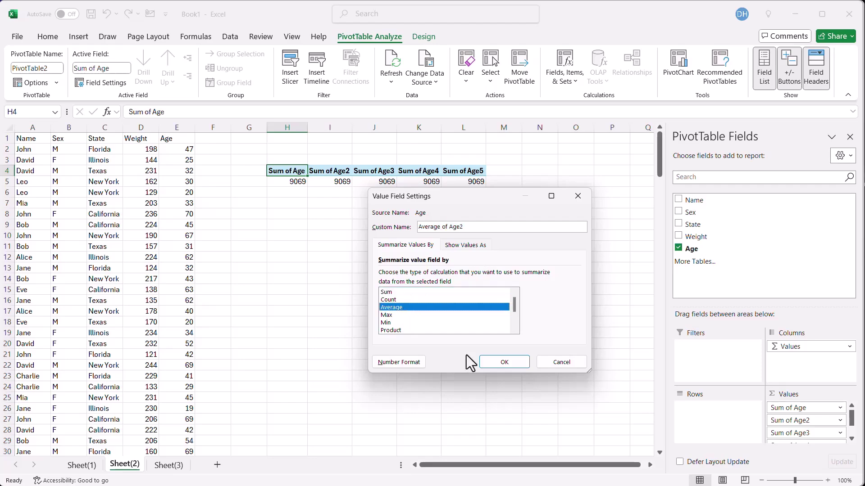
pyautogui.click(505, 364)
# Summarize the Age3 column by Min (18) and the Age4 column by Max (70)
pyautogui.click(386, 172)
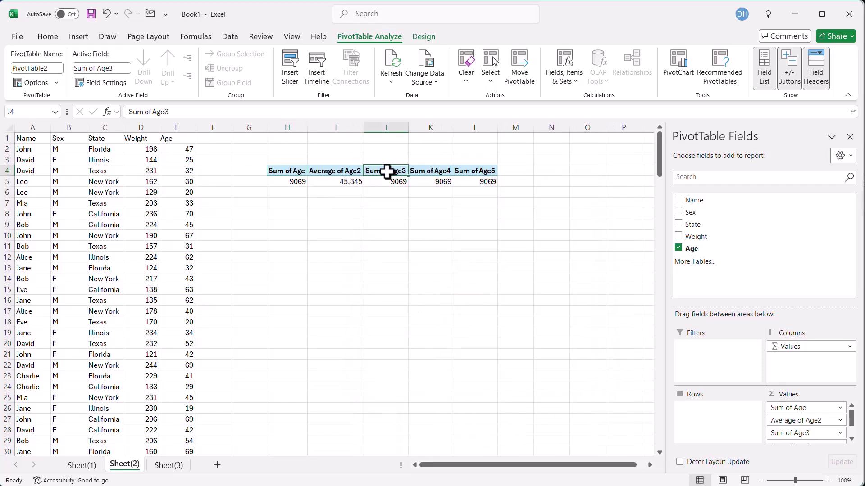
pyautogui.rightClick(386, 171)
pyautogui.press('Escape')
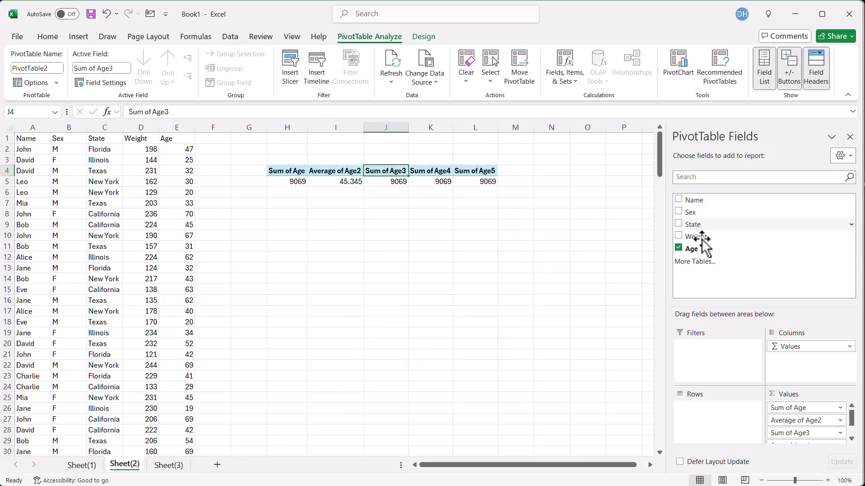
pyautogui.rightClick(378, 172)
pyautogui.moveTo(460, 318)
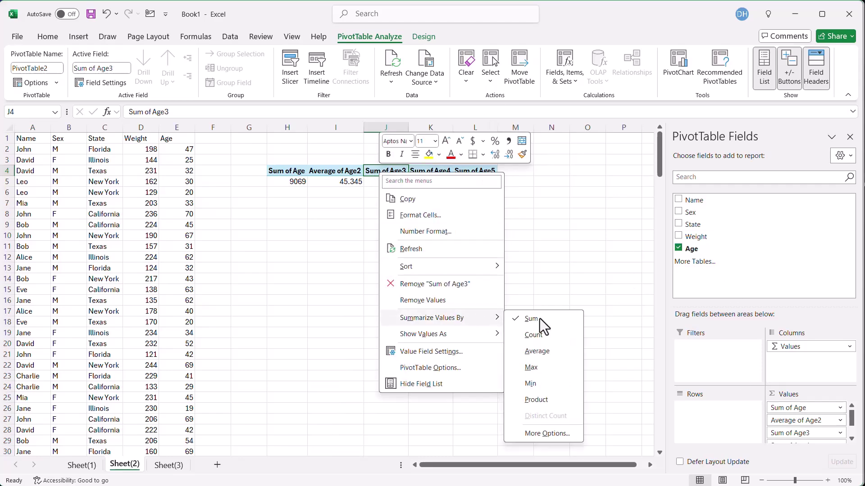
pyautogui.click(552, 384)
pyautogui.click(425, 174)
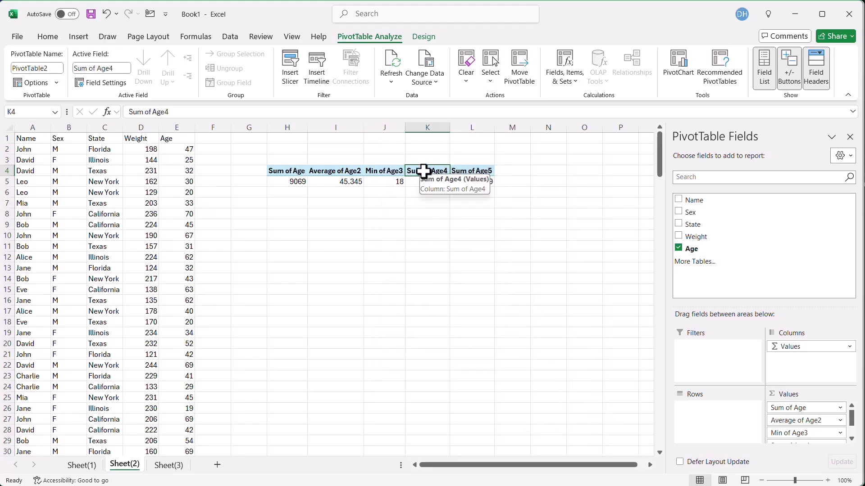
pyautogui.rightClick(423, 171)
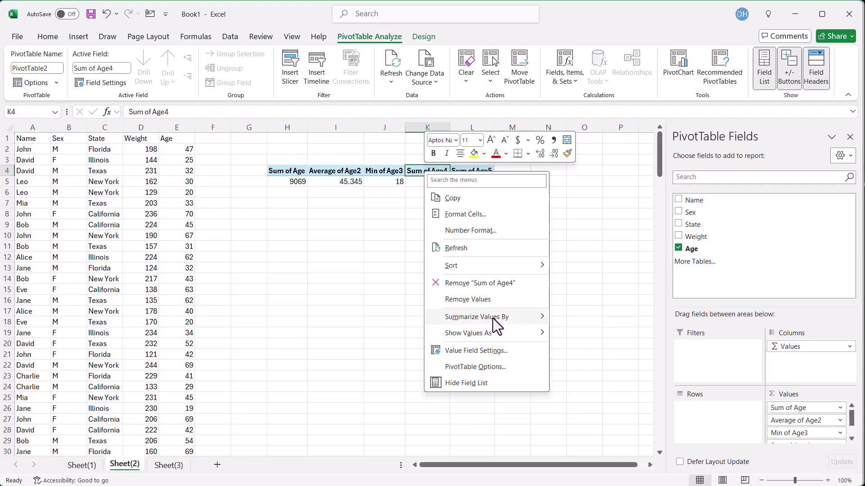
pyautogui.moveTo(495, 315)
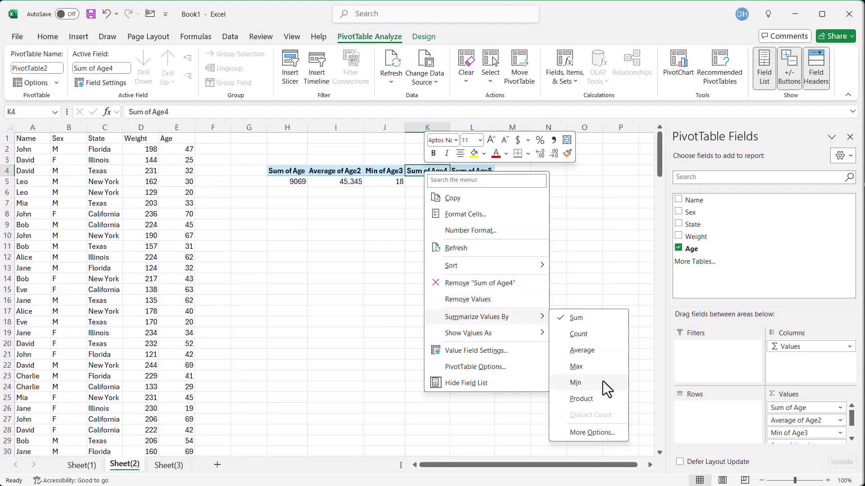
pyautogui.click(576, 366)
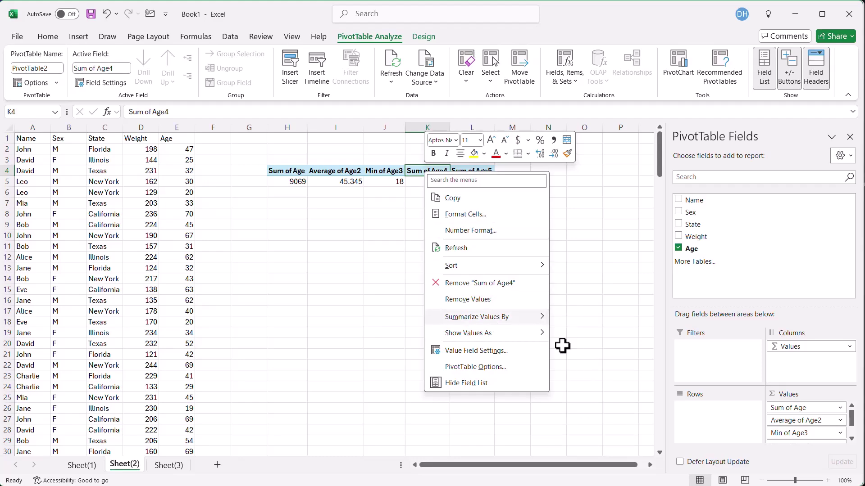
pyautogui.hscroll(2, 413, 171)
pyautogui.click(463, 171)
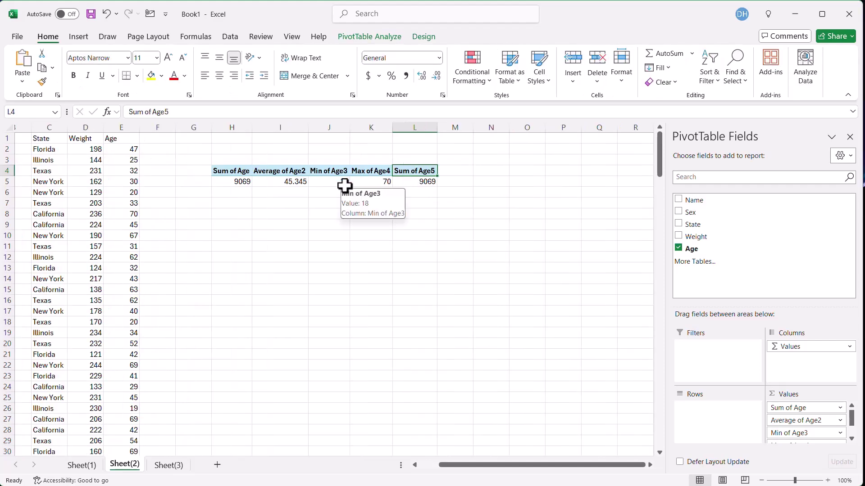
# Drag Sum of Age5 out of the pivot Values, keeping only sum, average, min and max
pyautogui.rightClick(402, 172)
pyautogui.moveTo(491, 315)
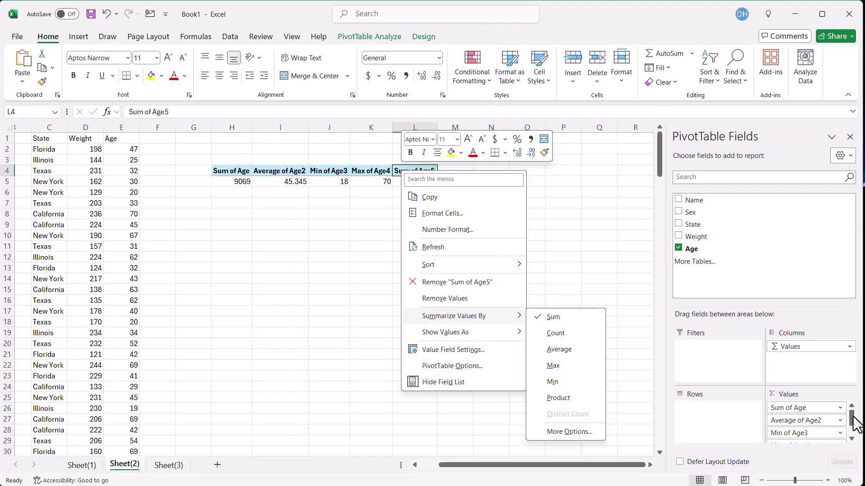
pyautogui.moveTo(852, 418); pyautogui.dragTo(310, 186)
pyautogui.click(287, 179)
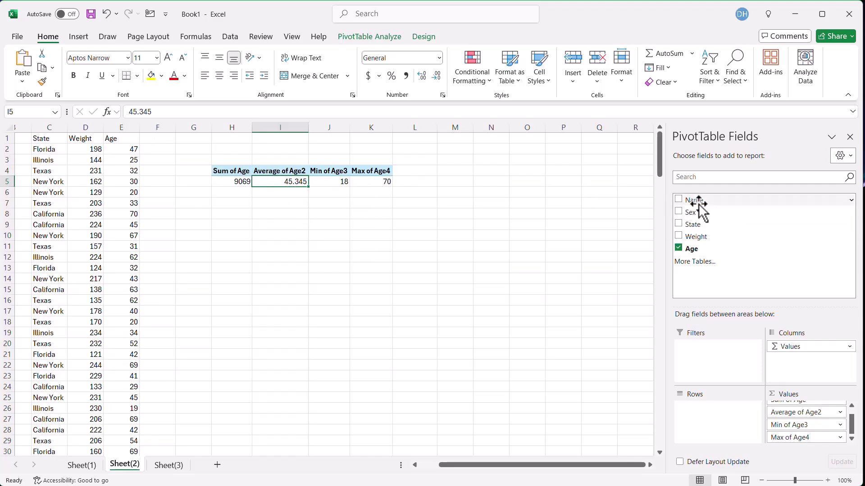
# Add State to the pivot's Rows so Age sum, average, min and max show per state
pyautogui.moveTo(692, 224); pyautogui.dragTo(721, 417)
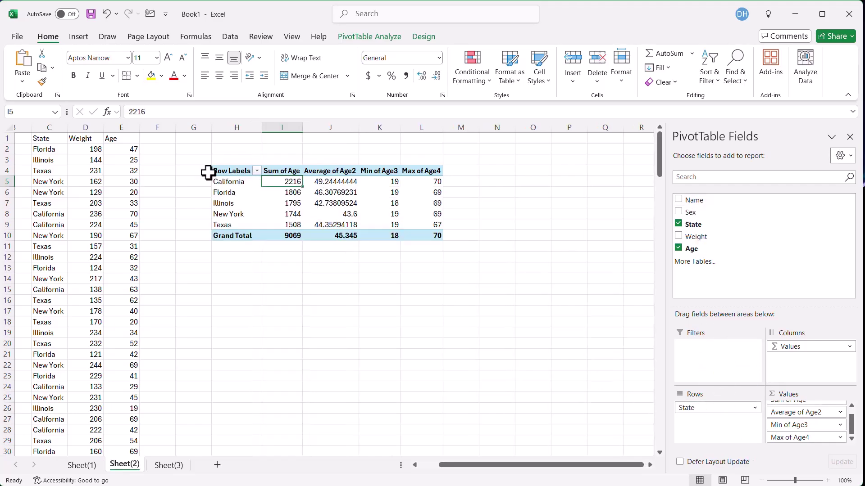
pyautogui.moveTo(274, 179)
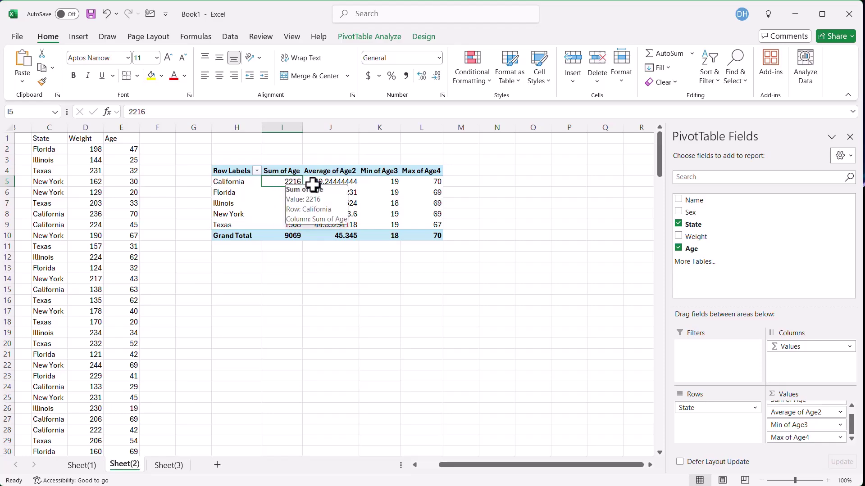
pyautogui.moveTo(338, 183)
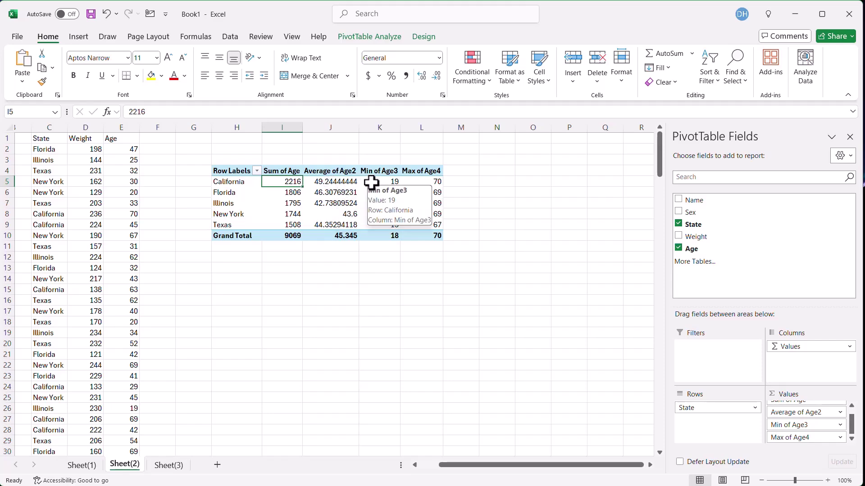
pyautogui.moveTo(418, 182)
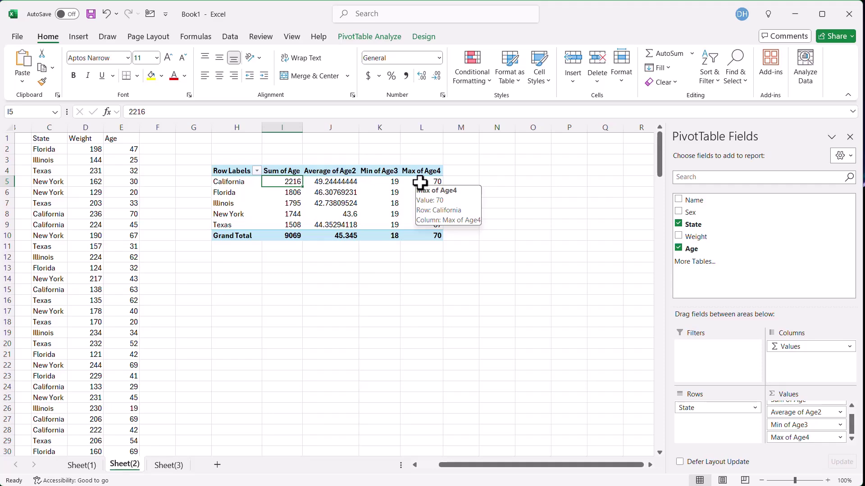
pyautogui.moveTo(379, 200)
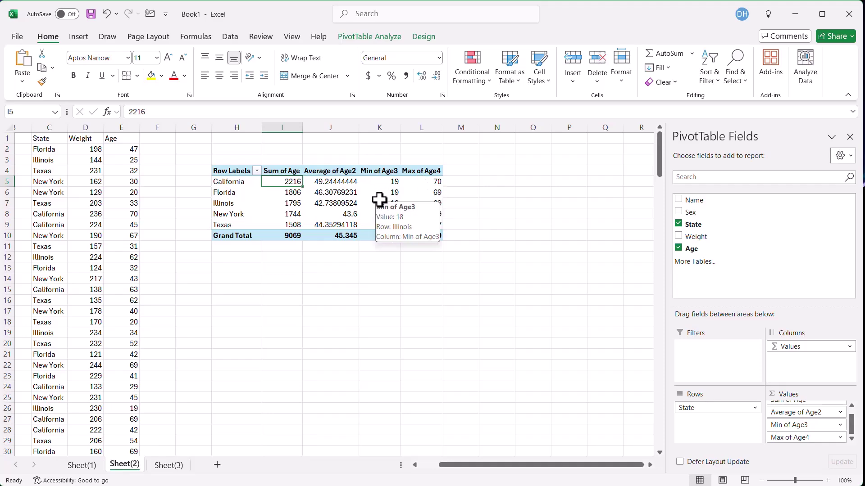
# Load Sheet(3)'s range $A$1:$E$201, with headers, into Power Query using From Table/Range
pyautogui.click(178, 466)
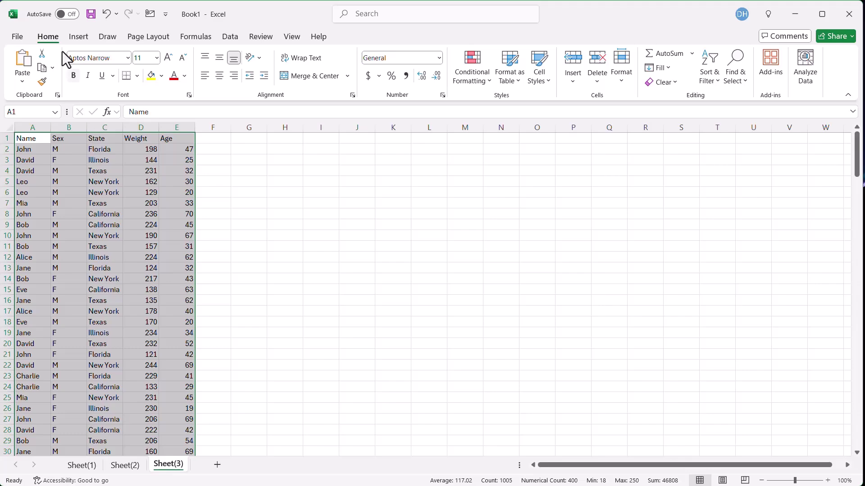
pyautogui.click(230, 36)
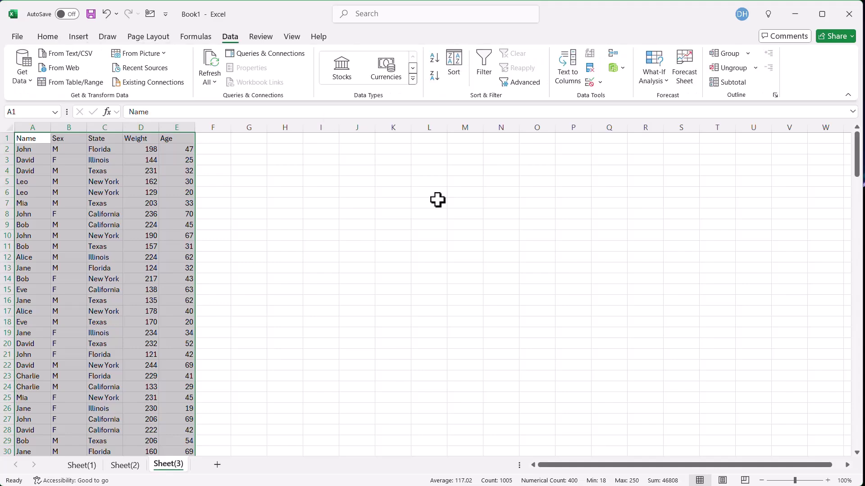
pyautogui.click(89, 82)
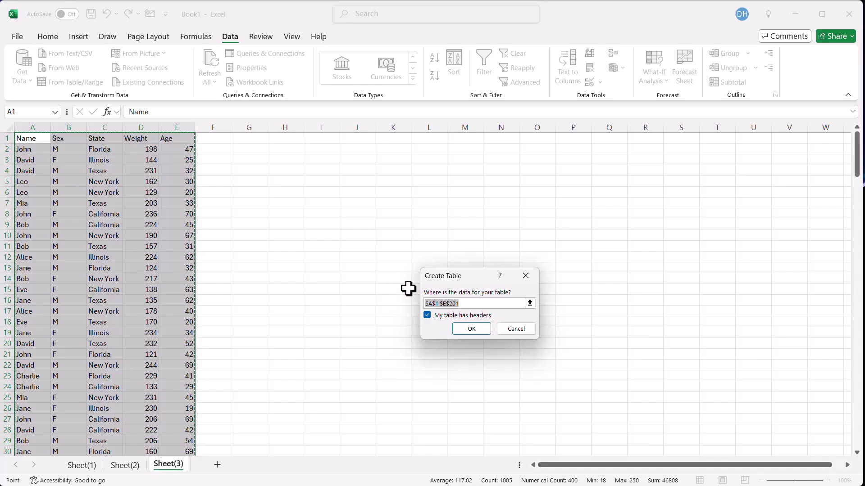
pyautogui.click(467, 329)
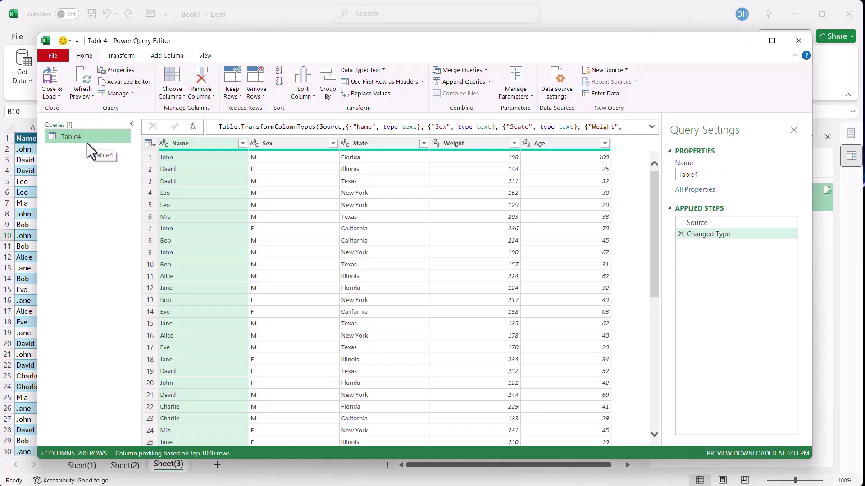
# Duplicate the Table4 query from the Queries pane
pyautogui.rightClick(88, 138)
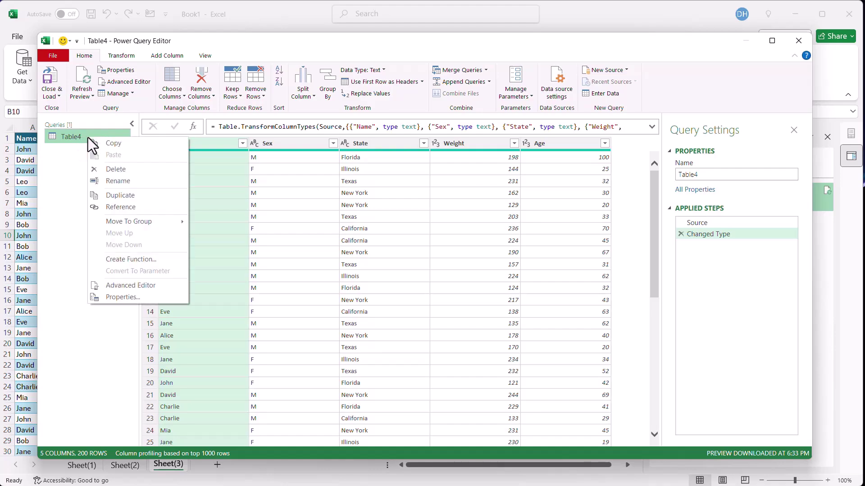
pyautogui.click(125, 195)
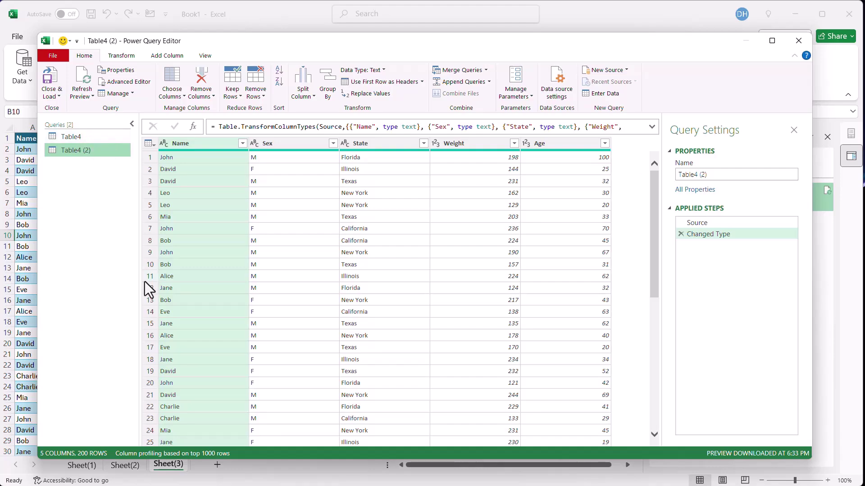
# Merge Table4 (2) with Table4 on the State column using a left outer join
pyautogui.click(461, 70)
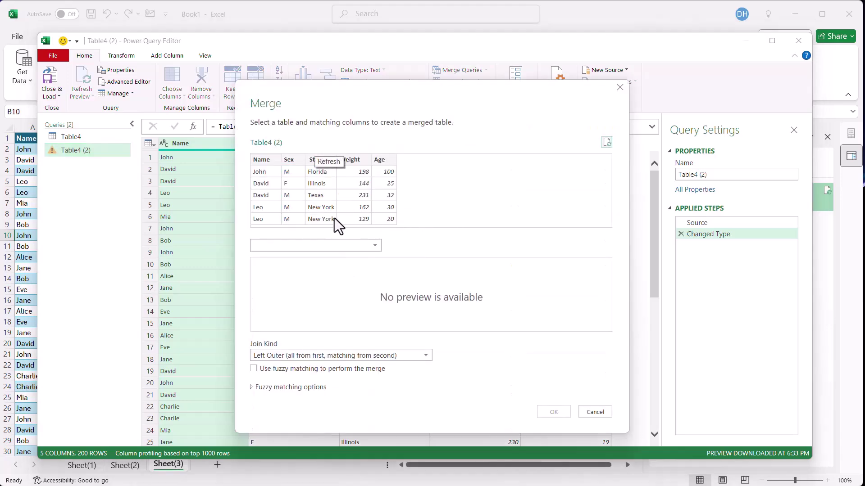
pyautogui.click(312, 160)
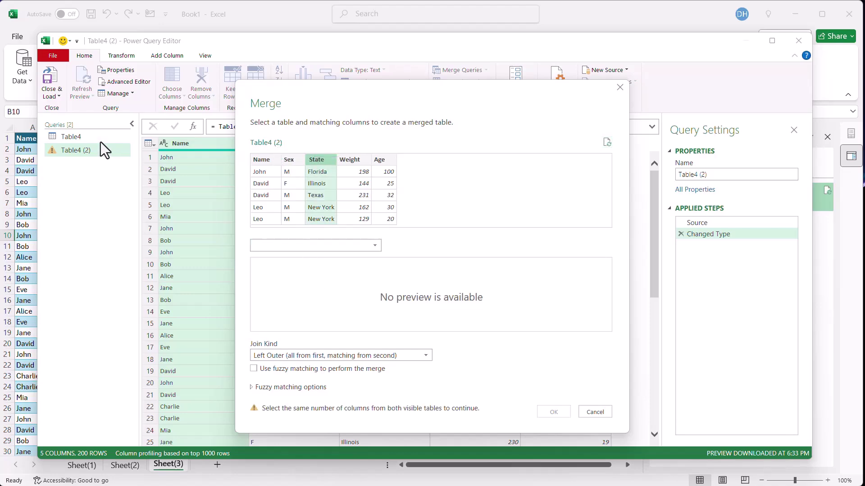
pyautogui.click(291, 245)
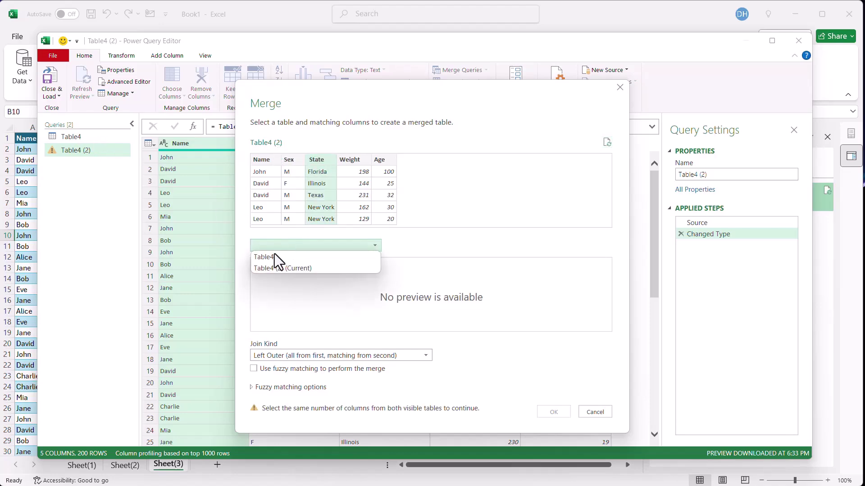
pyautogui.click(275, 256)
pyautogui.click(317, 265)
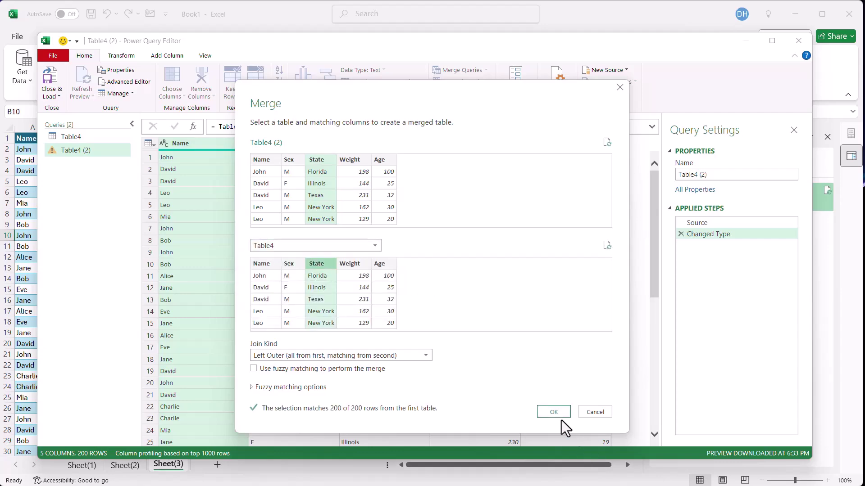
pyautogui.click(553, 410)
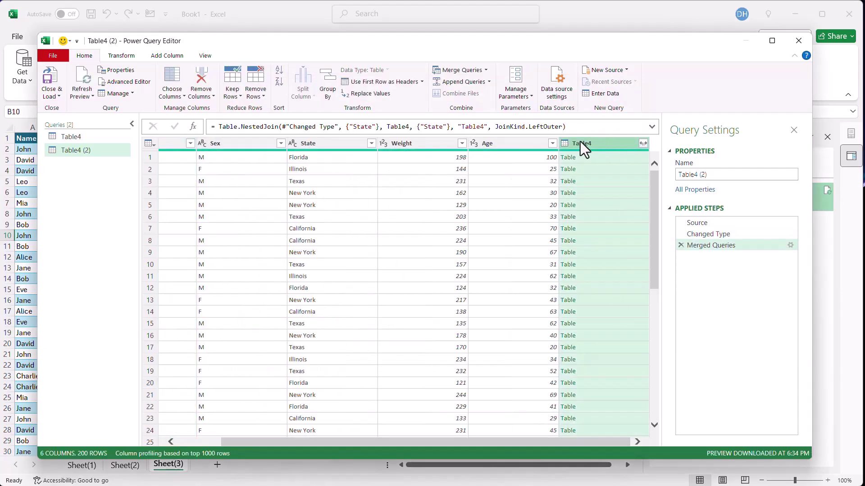
# Aggregate the merged Table4 column's Age as average, median, minimum, maximum and count
pyautogui.click(643, 143)
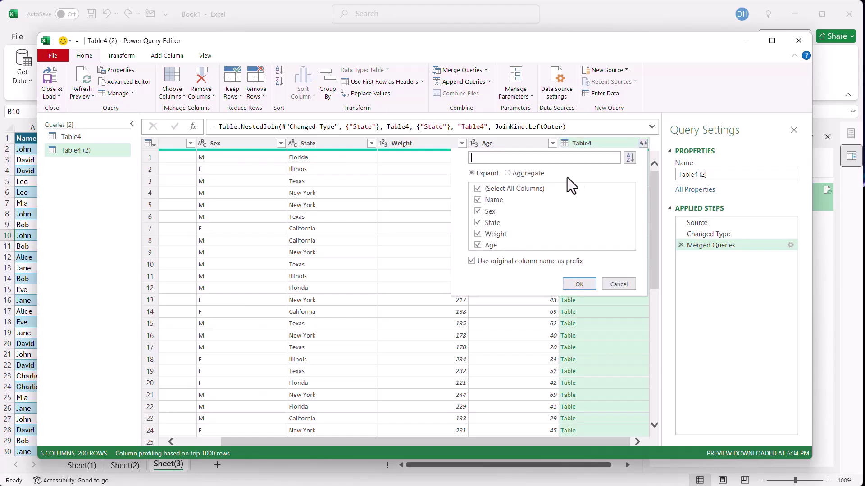
pyautogui.click(508, 174)
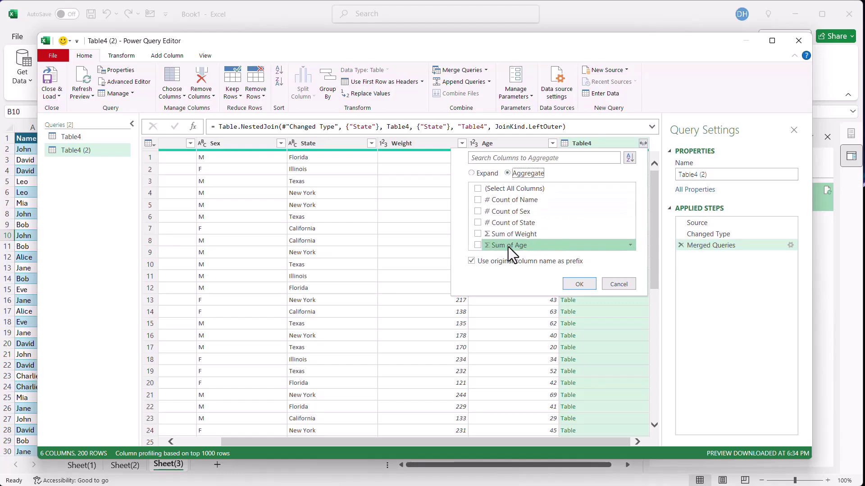
pyautogui.click(479, 244)
pyautogui.click(630, 245)
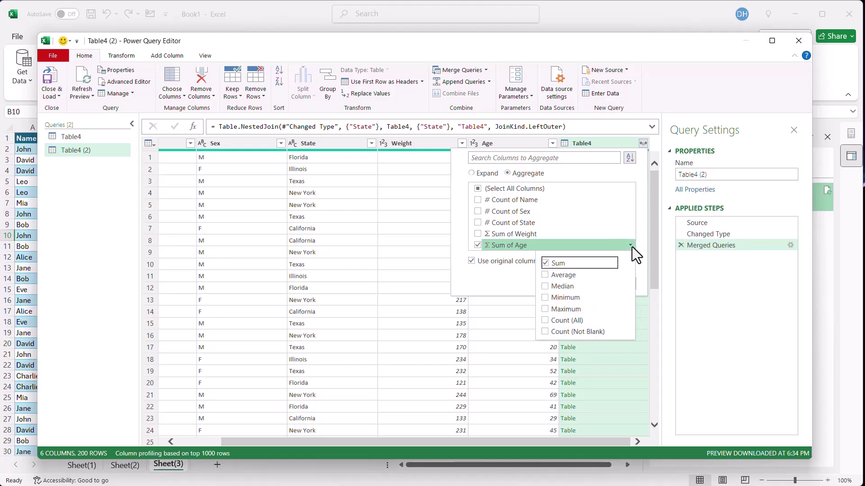
pyautogui.click(545, 275)
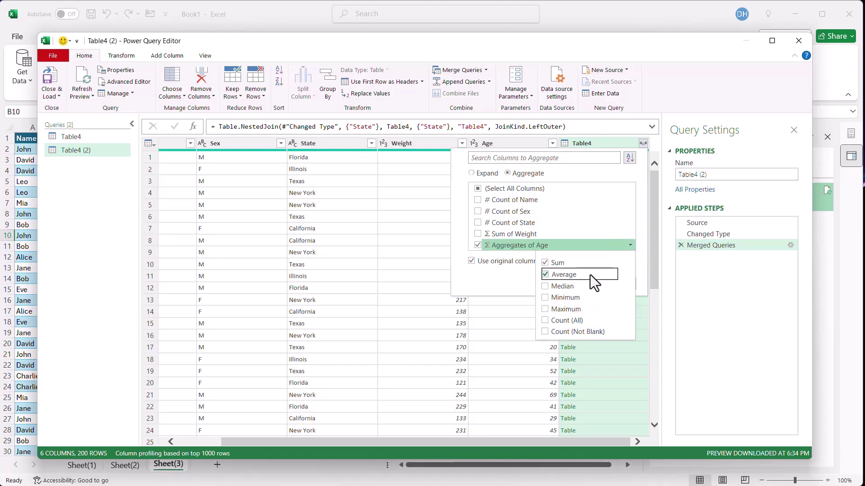
pyautogui.click(545, 262)
pyautogui.click(561, 287)
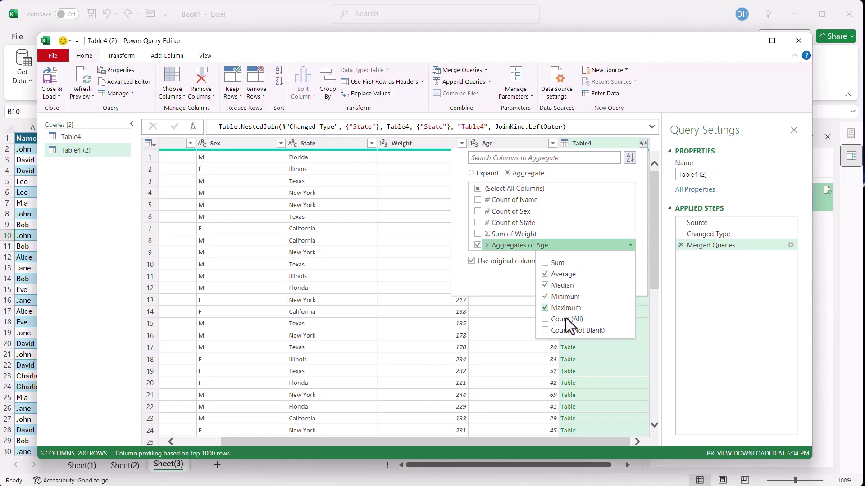
pyautogui.click(554, 296)
pyautogui.click(507, 283)
pyautogui.click(583, 284)
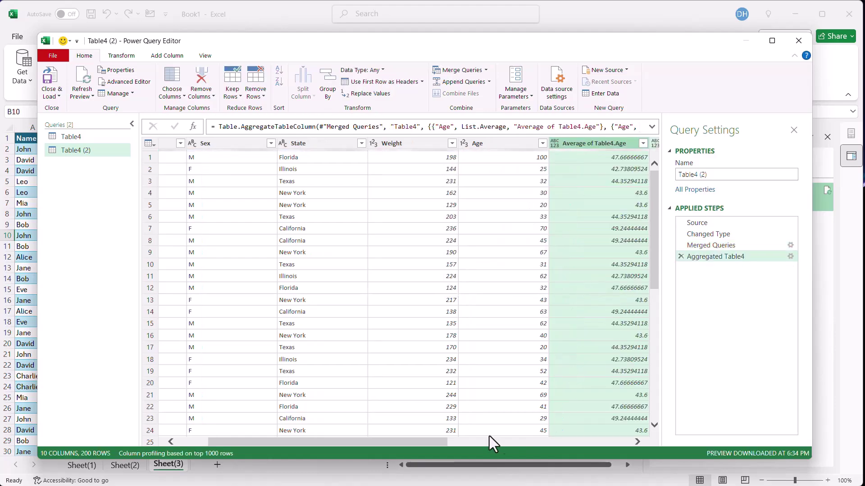
# Rename the average and median age columns to State Avg and State Median
pyautogui.moveTo(459, 444); pyautogui.dragTo(606, 444)
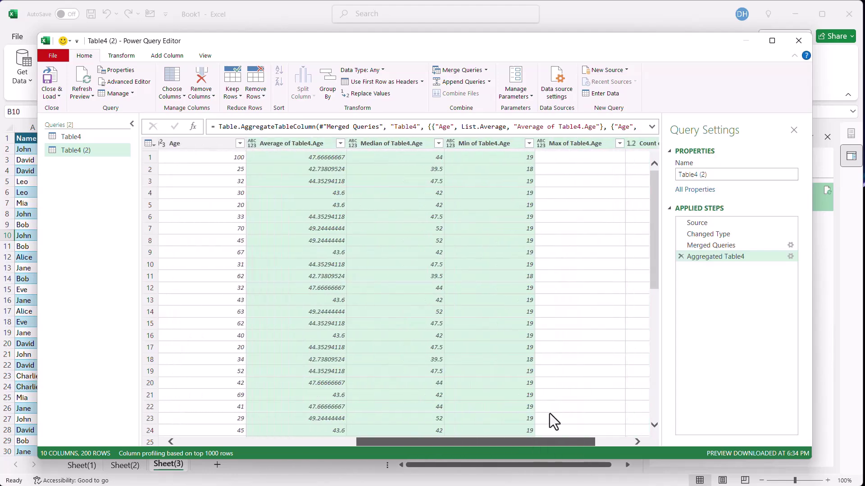
pyautogui.doubleClick(289, 145)
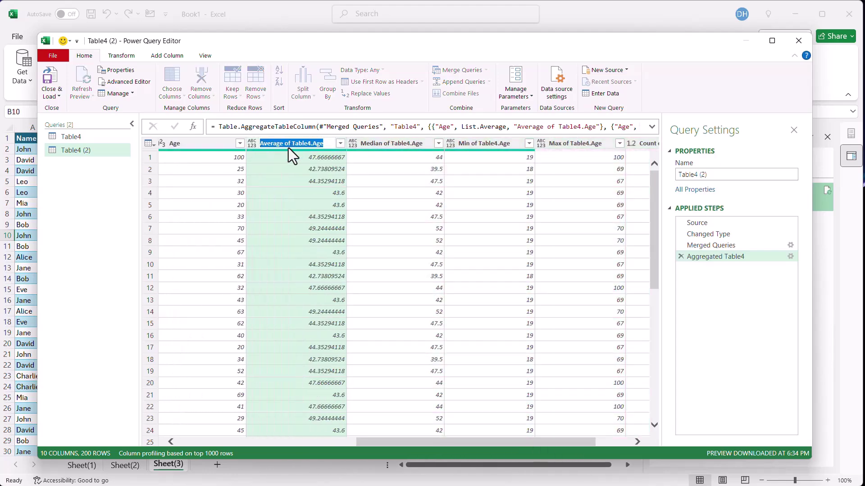
pyautogui.write('SAt')
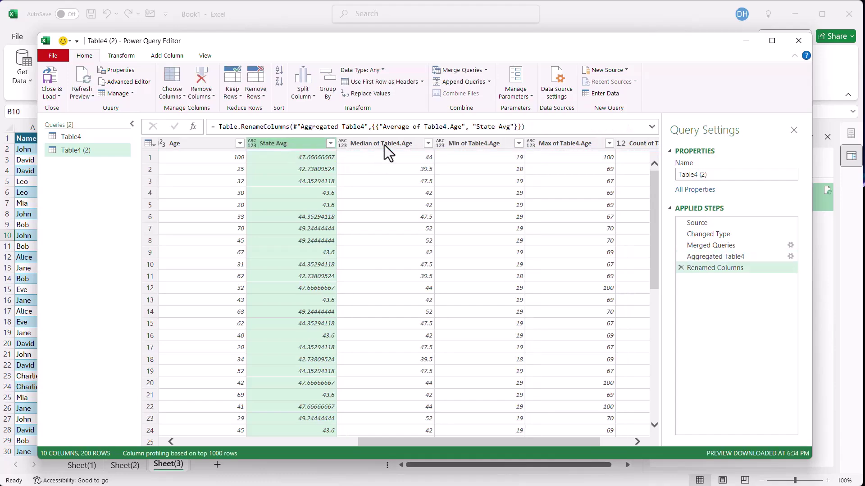
pyautogui.doubleClick(385, 145)
pyautogui.write('Sat')
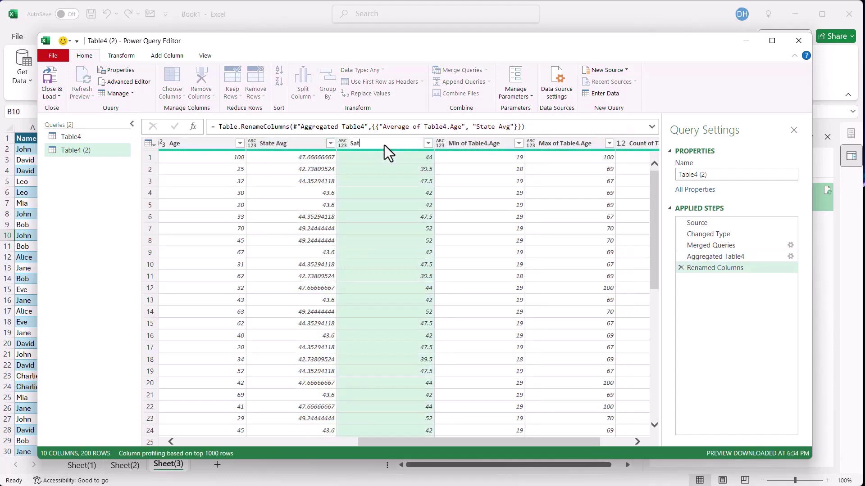
pyautogui.write('te')
pyautogui.press('BackSpace')
pyautogui.press('BackSpace')
pyautogui.press('BackSpace')
pyautogui.press('BackSpace')
pyautogui.write('tate Median')
pyautogui.press('Return')
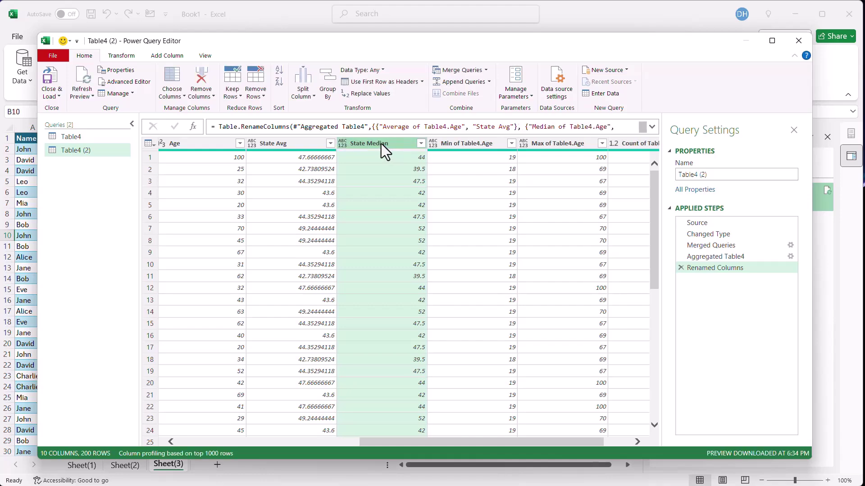
# Rename the remaining columns State Min, State Max and State Count, and name the query people-aggregate
pyautogui.click(473, 148)
pyautogui.doubleClick(473, 147)
pyautogui.write('Sat')
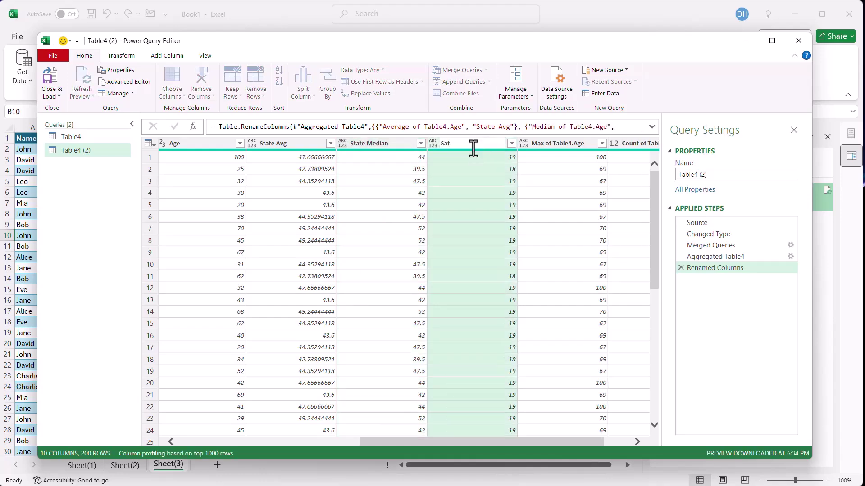
pyautogui.write('te Min')
pyautogui.press('Return')
pyautogui.doubleClick(566, 144)
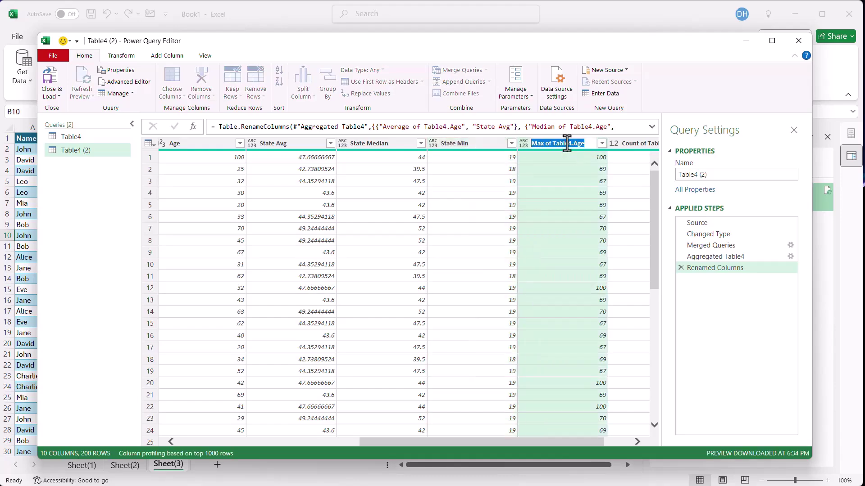
pyautogui.write('State Max')
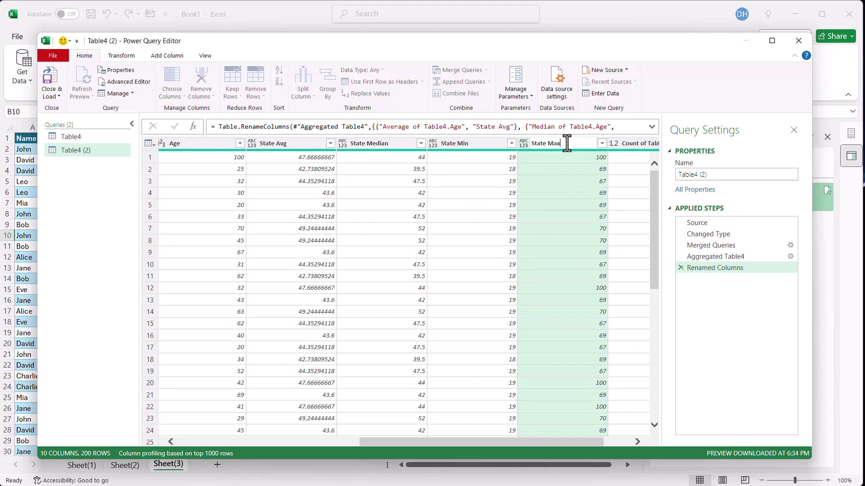
pyautogui.click(632, 144)
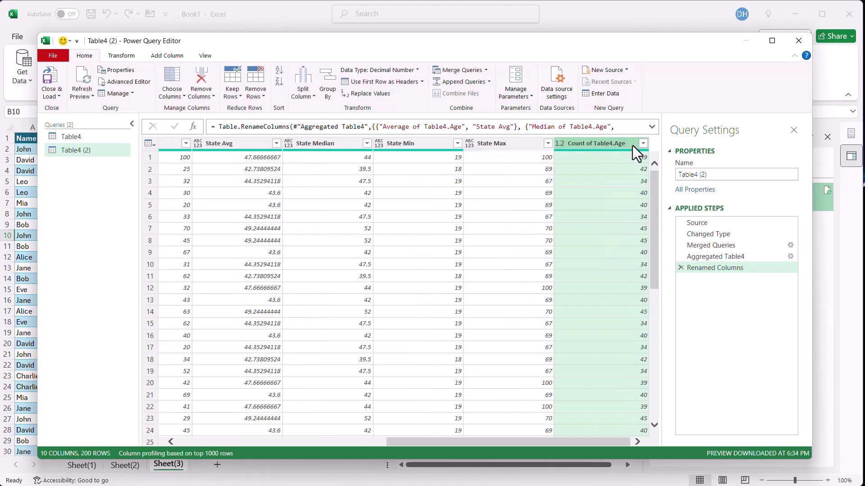
pyautogui.doubleClick(632, 144)
pyautogui.write('S')
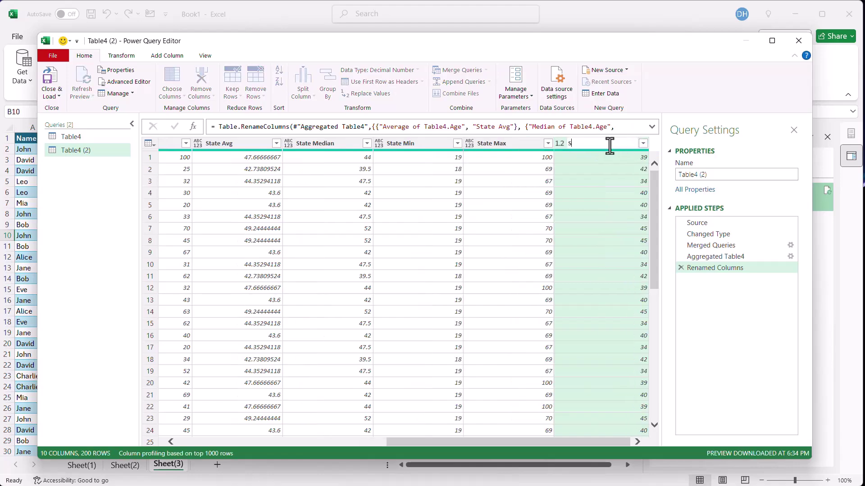
pyautogui.write('atate Count')
pyautogui.press('Return')
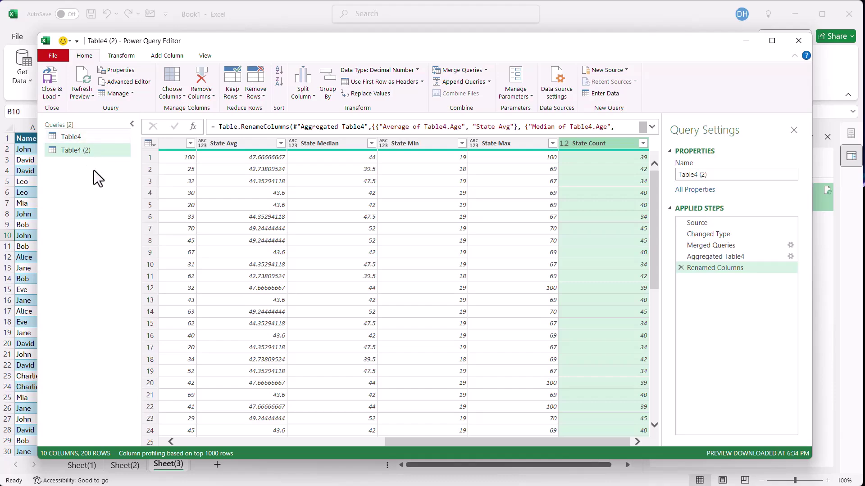
pyautogui.tripleClick(715, 178)
pyautogui.write('people-aggregate')
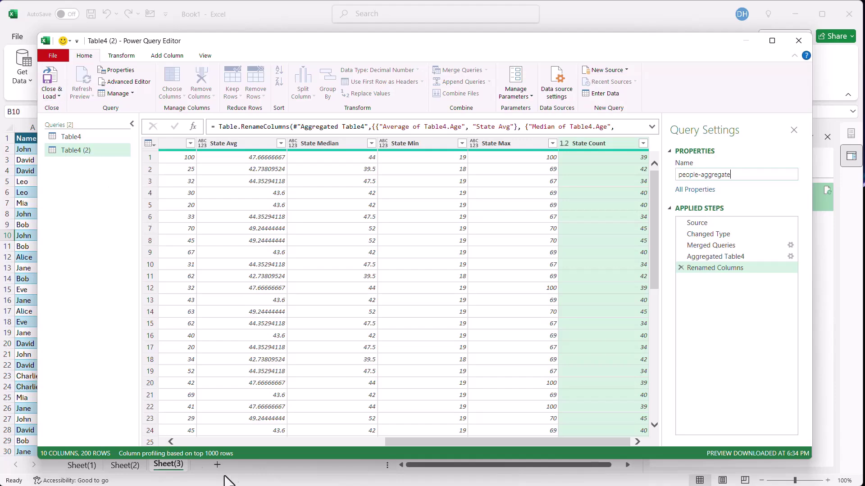
# Close & Load, then load people-aggregate as a table on a new worksheet
pyautogui.click(50, 82)
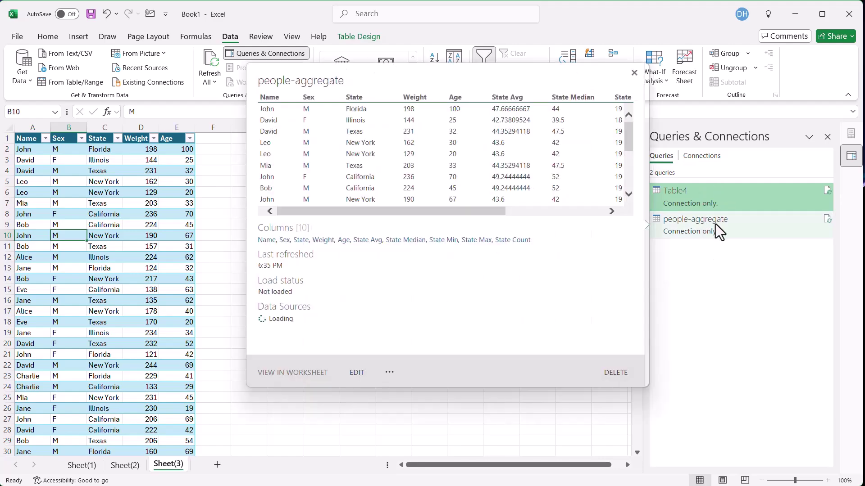
pyautogui.rightClick(724, 227)
pyautogui.click(771, 307)
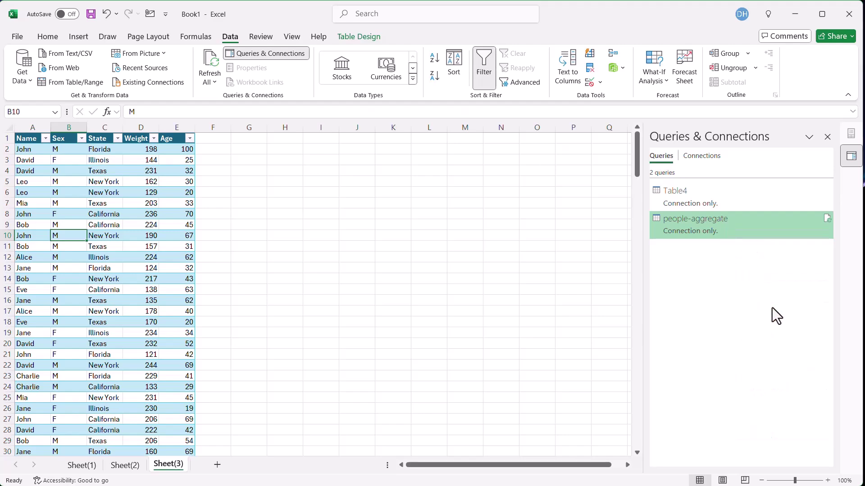
pyautogui.click(432, 238)
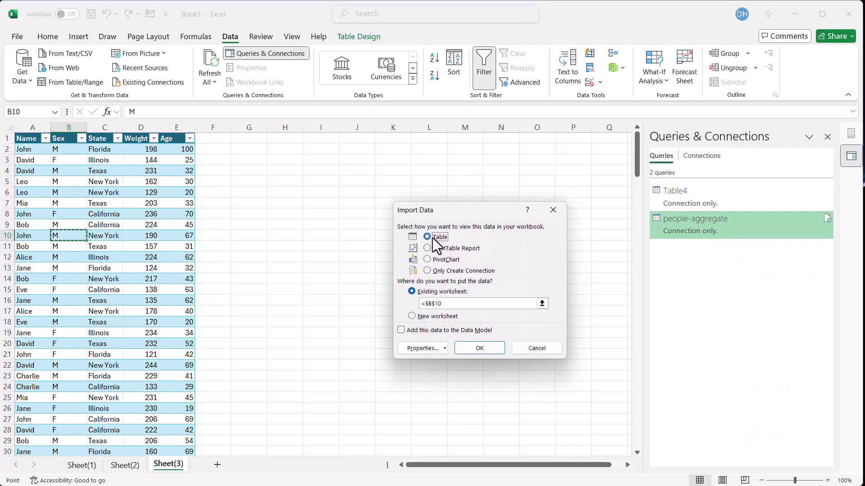
pyautogui.click(411, 316)
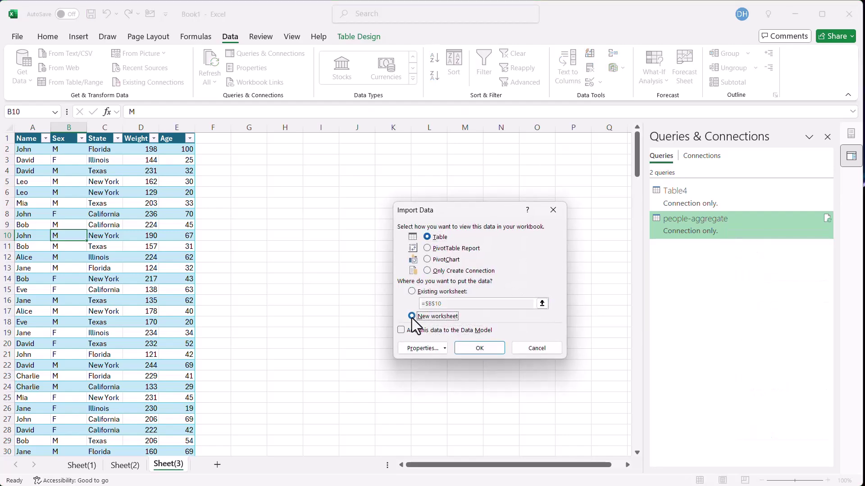
pyautogui.click(480, 349)
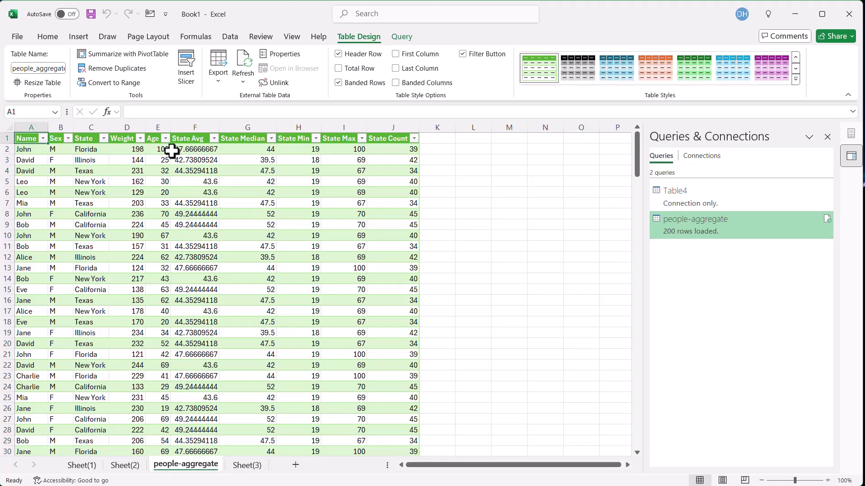
# Check the first row's age, State Median and State Max values, then go to Sheet(2)
pyautogui.click(162, 150)
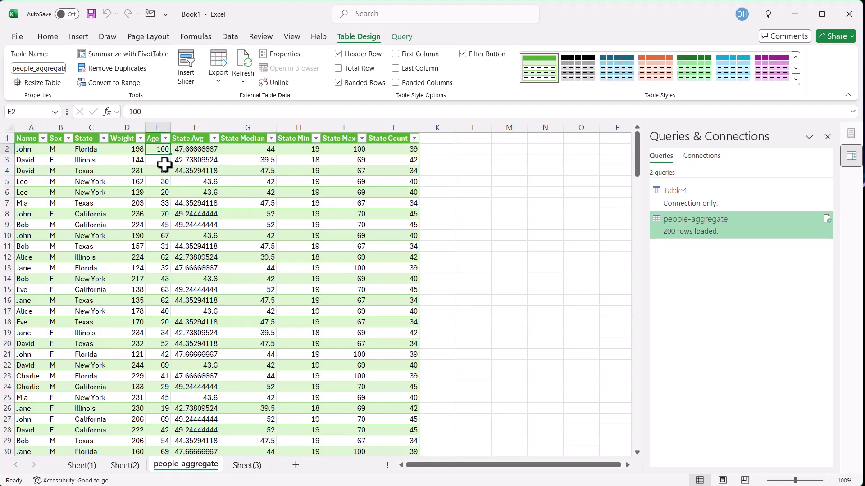
pyautogui.click(249, 149)
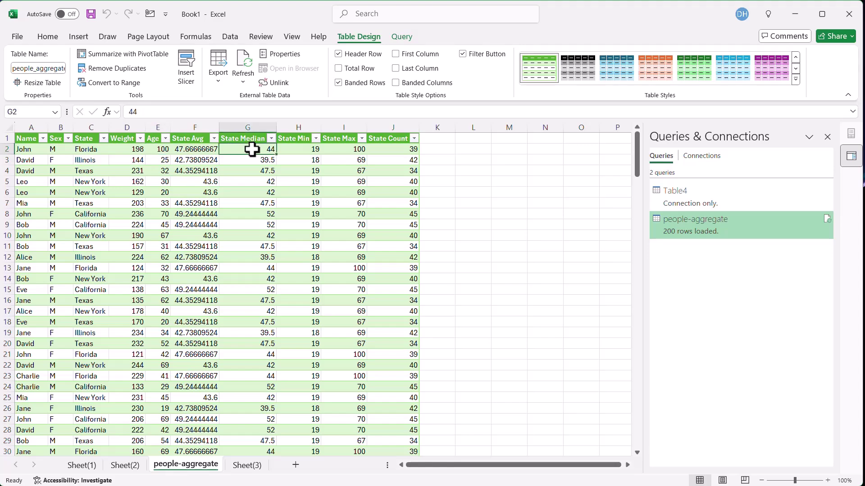
pyautogui.click(311, 150)
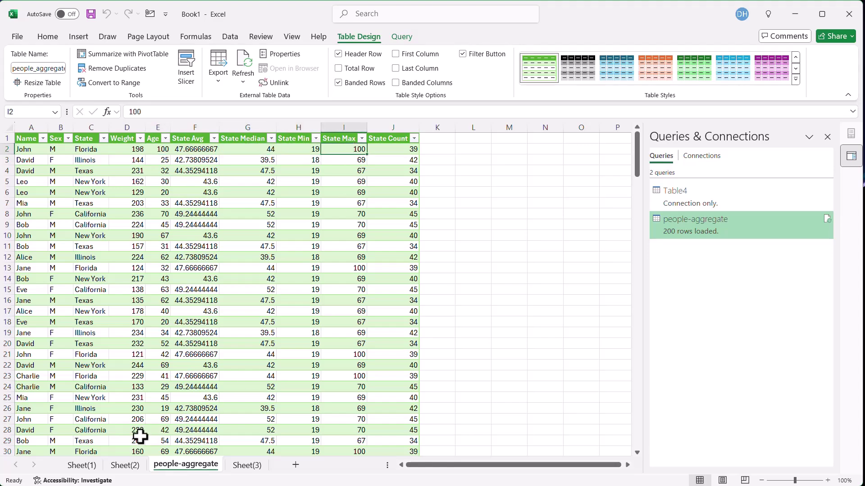
pyautogui.click(125, 465)
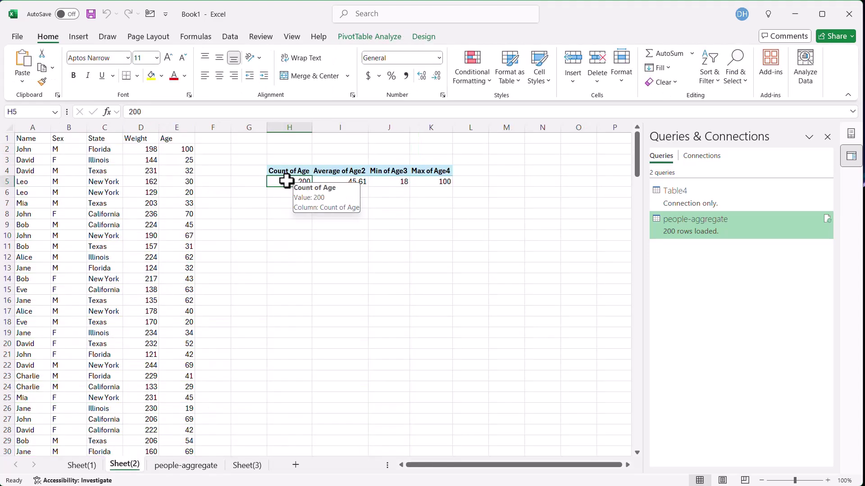
# Group the pivot by State and compare Florida's min, max and average age with people-aggregate
pyautogui.click(850, 133)
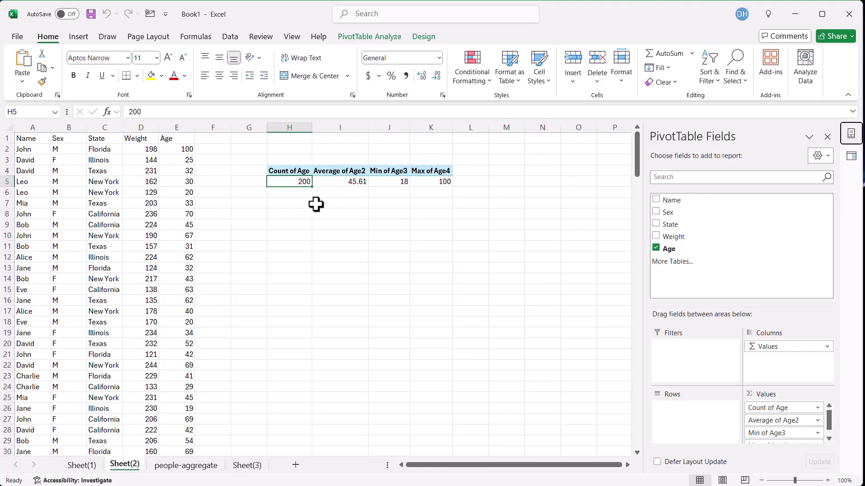
pyautogui.moveTo(670, 224); pyautogui.dragTo(690, 410)
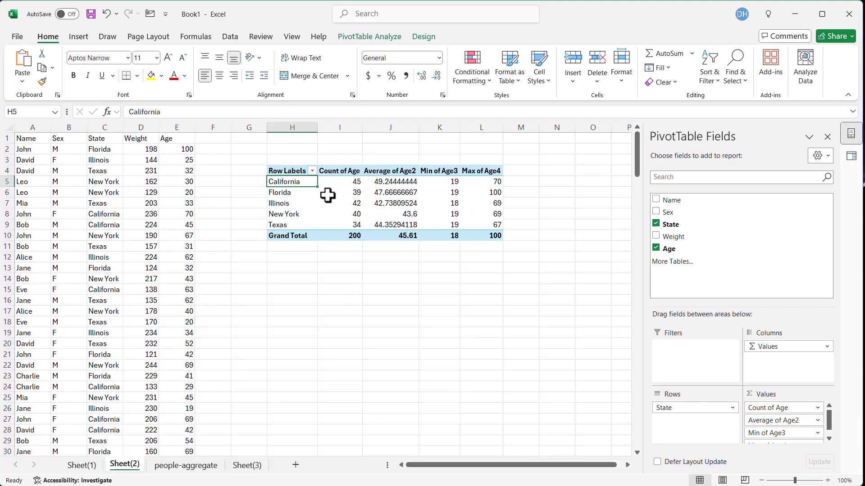
pyautogui.click(451, 193)
pyautogui.click(484, 193)
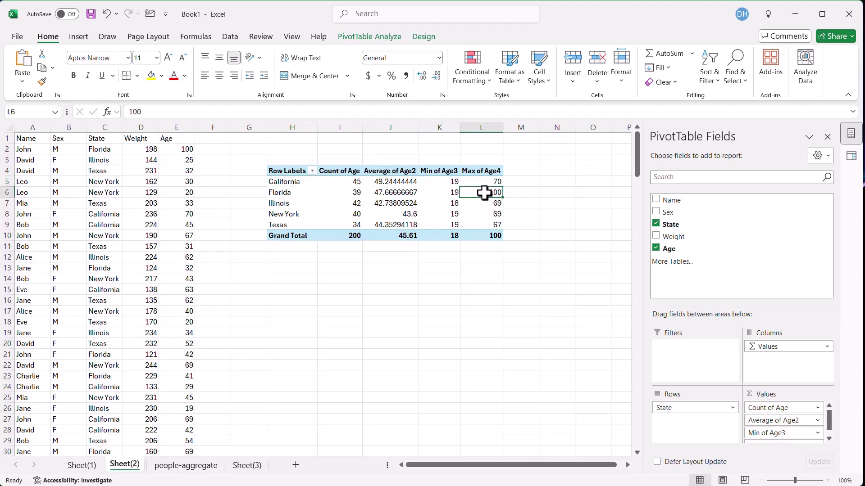
pyautogui.click(394, 192)
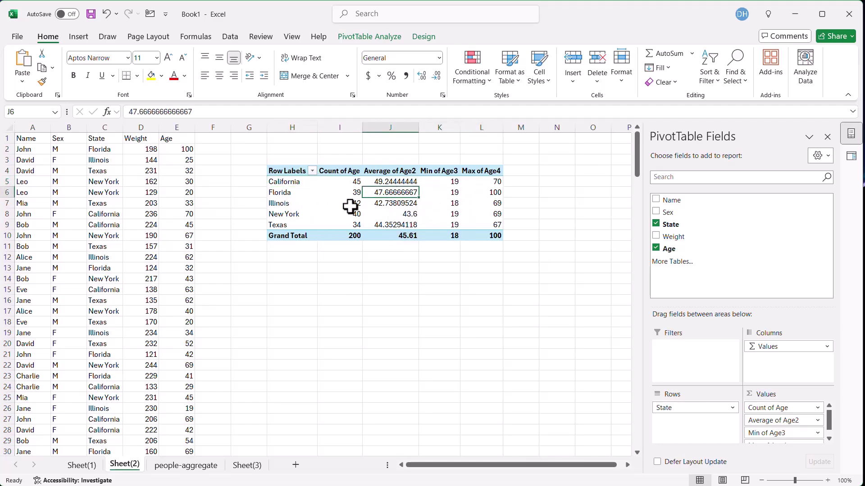
pyautogui.click(186, 466)
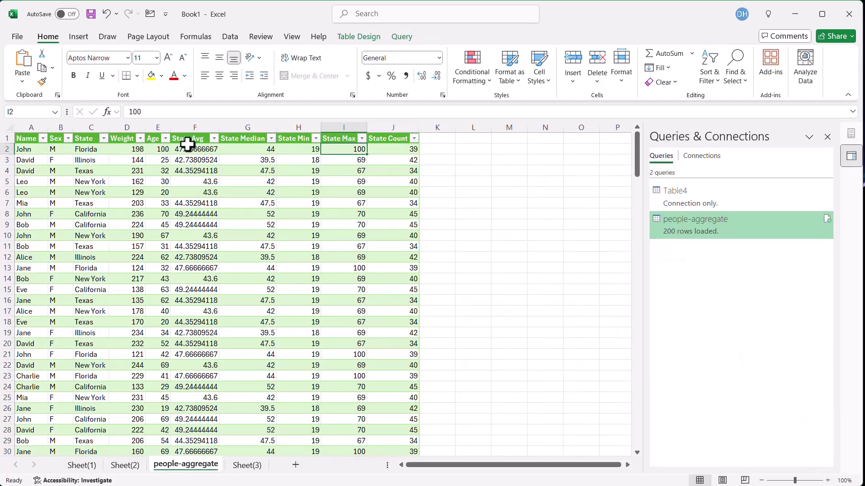
pyautogui.click(122, 466)
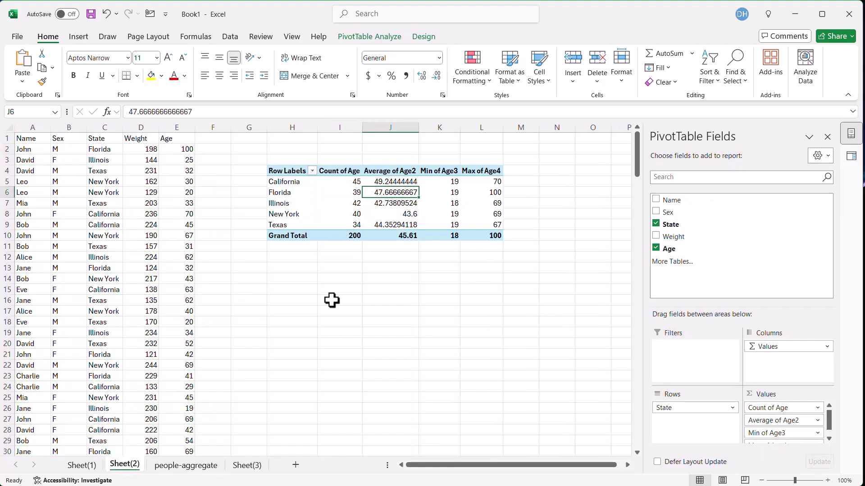
# Change the first person's Age in cell E2 to 47
pyautogui.click(179, 149)
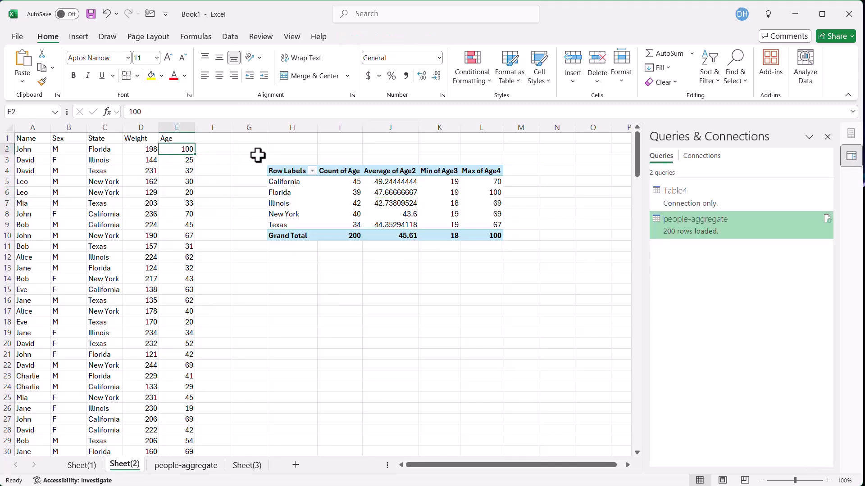
pyautogui.write('47')
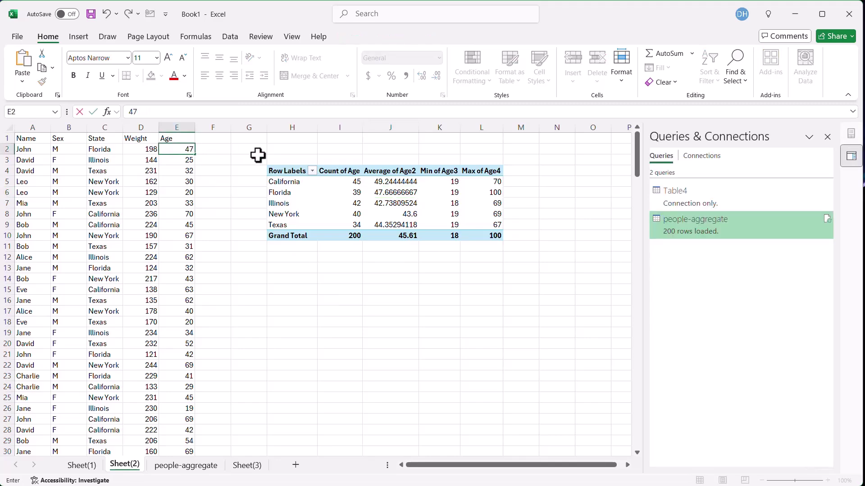
pyautogui.press('Return')
# Refresh the pivot table, then view the people-aggregate sheet
pyautogui.rightClick(337, 191)
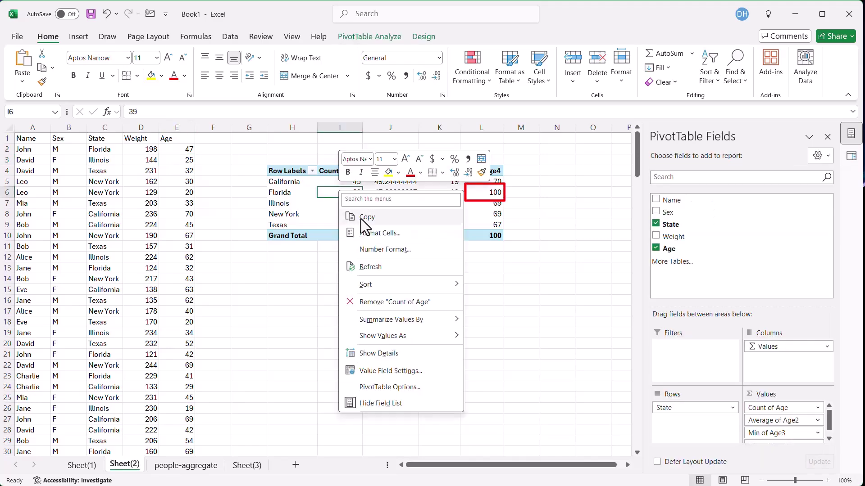
pyautogui.click(380, 269)
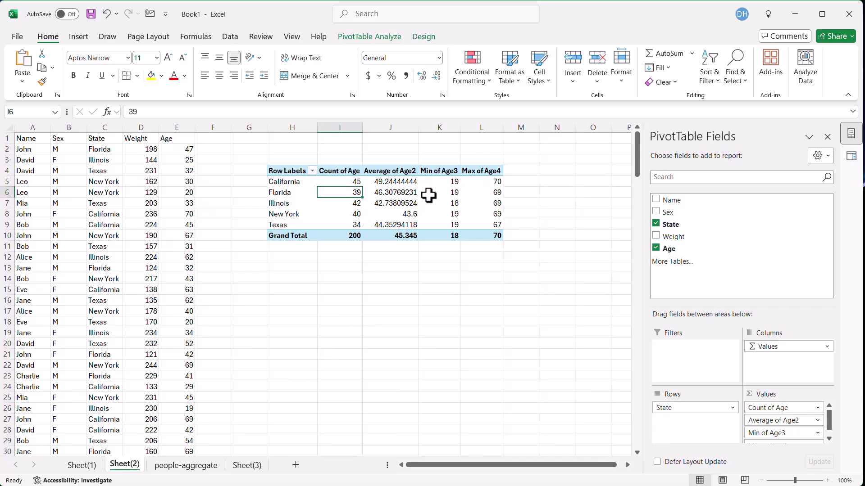
pyautogui.click(196, 469)
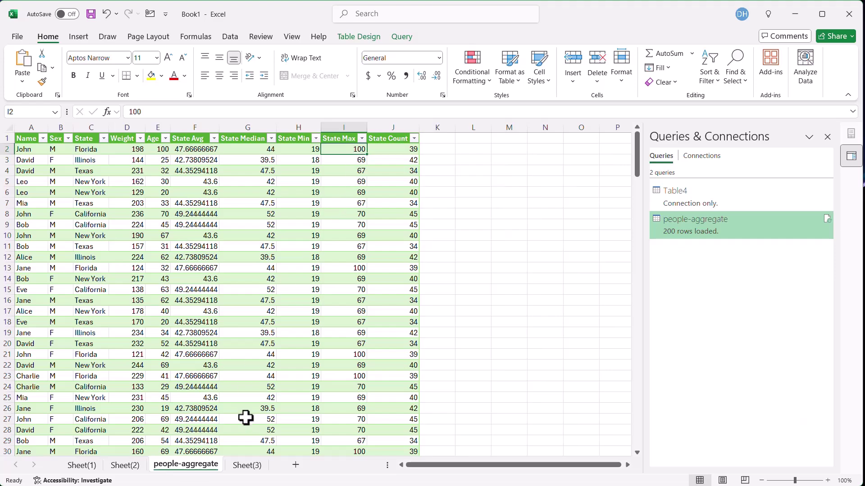
# Change the first Age in E2 on Sheet(3) to 47
pyautogui.click(246, 468)
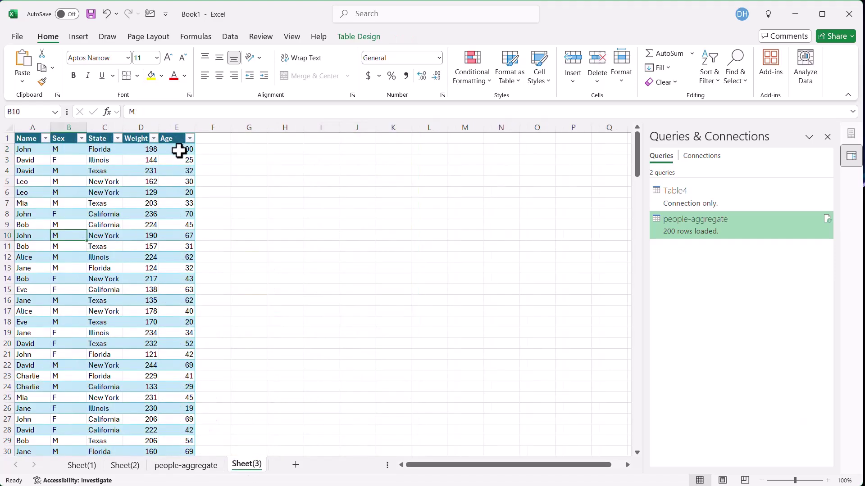
pyautogui.write('47')
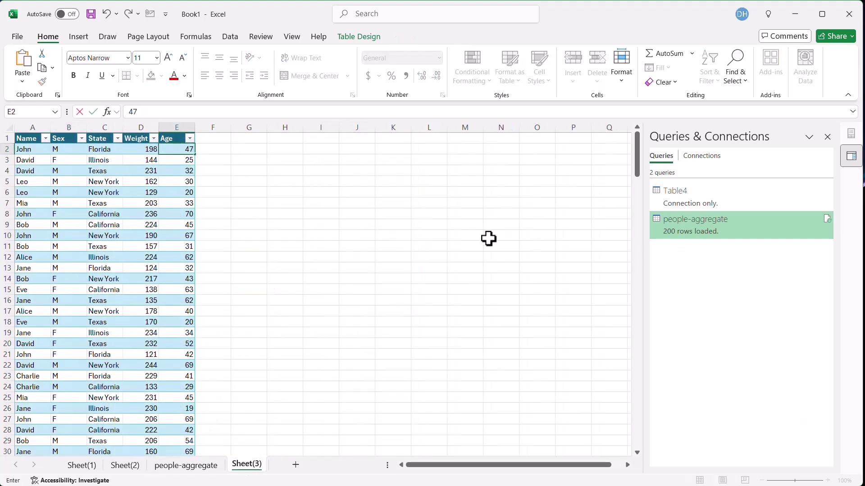
pyautogui.click(202, 467)
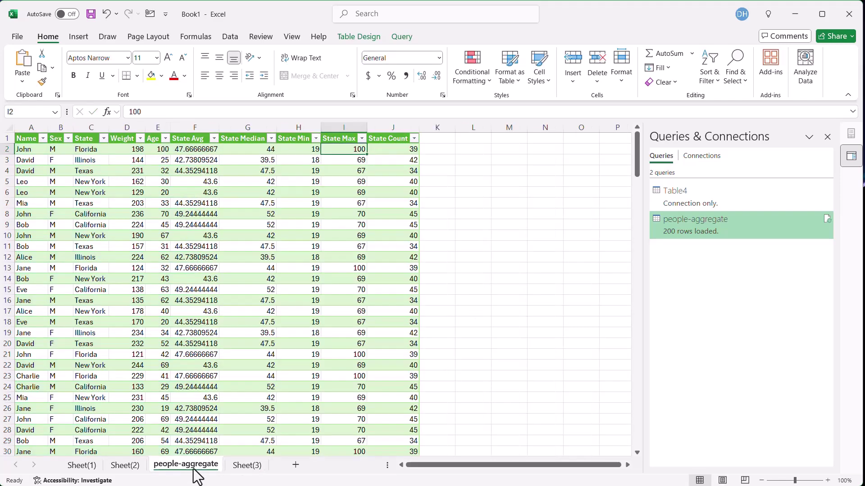
# Refresh people-aggregate and confirm Florida's State Avg 46.31, State Max 69 and first Age 47
pyautogui.rightClick(252, 260)
pyautogui.click(288, 236)
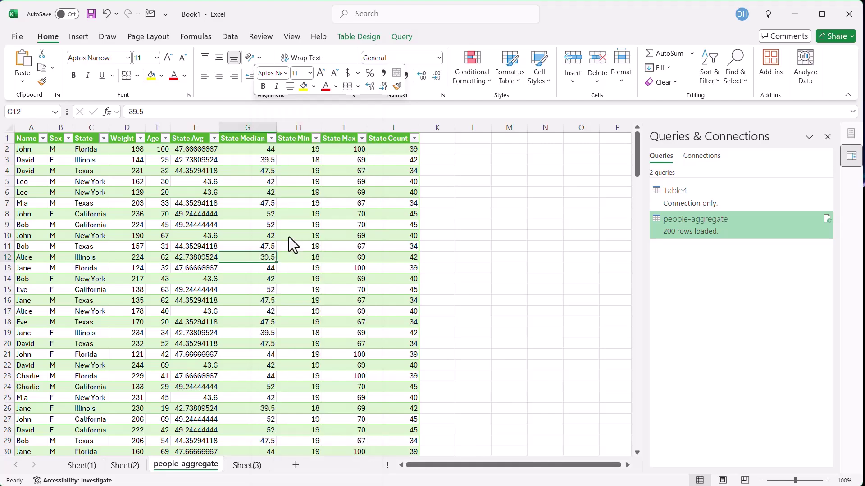
pyautogui.click(357, 150)
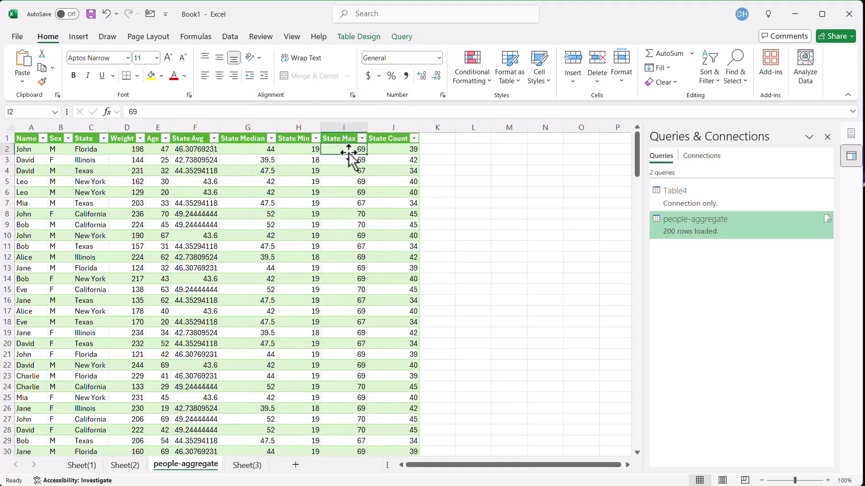
pyautogui.click(159, 149)
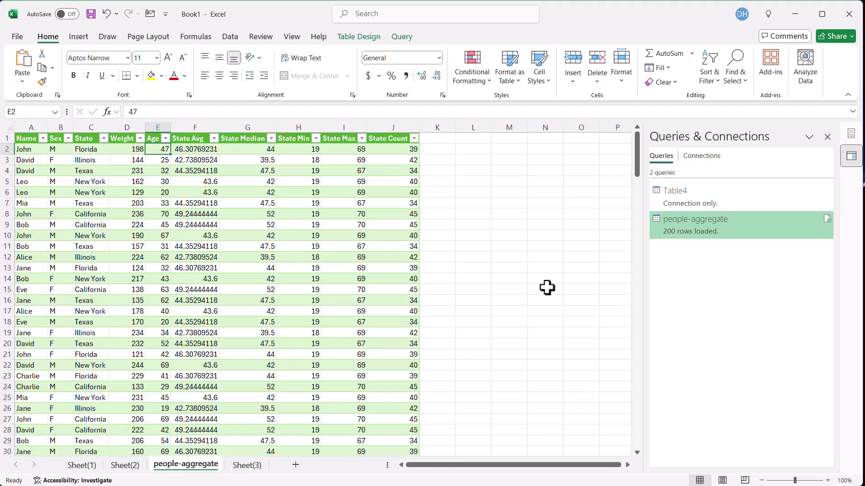
# Review the Sheet(1) summary formulas and the Sheet(2) pivot, ending on Sheet(3)'s source table
pyautogui.click(87, 471)
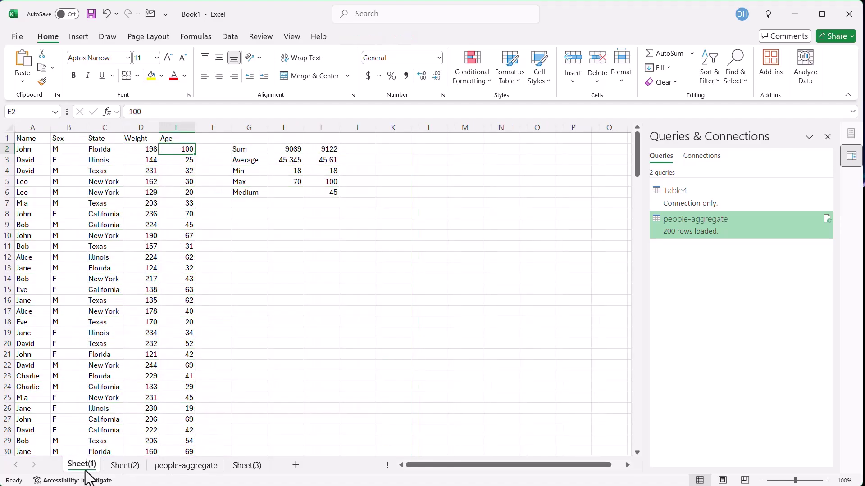
pyautogui.click(132, 472)
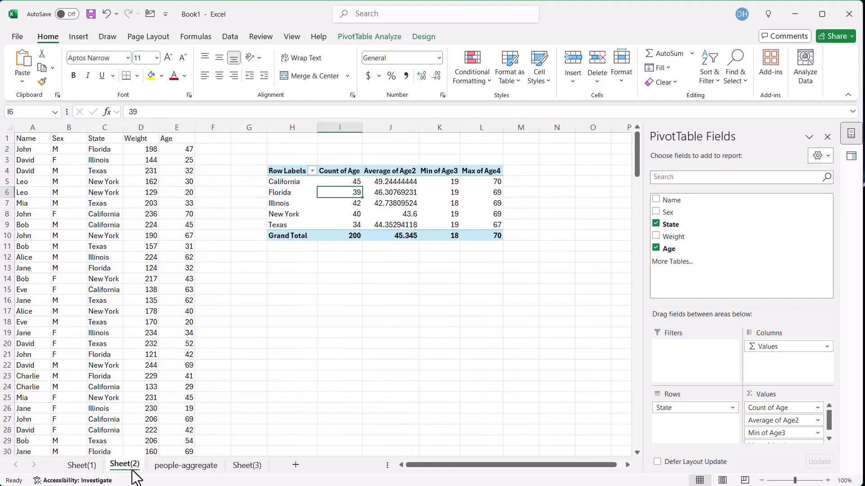
pyautogui.click(246, 467)
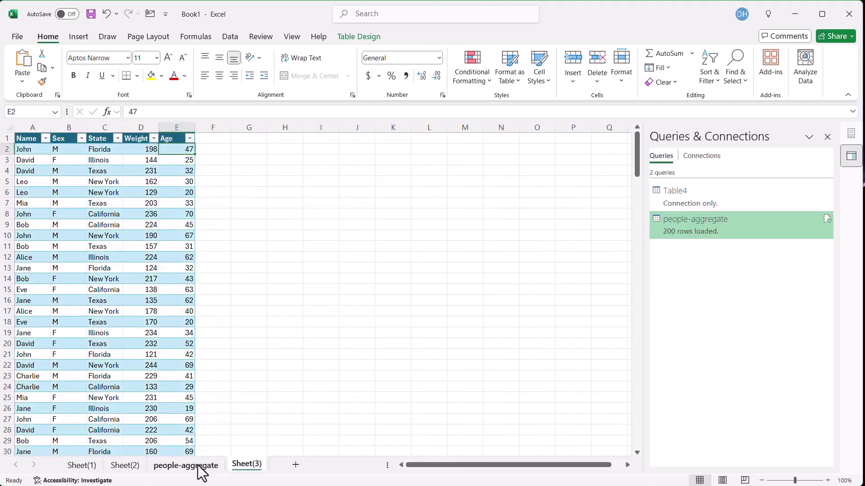